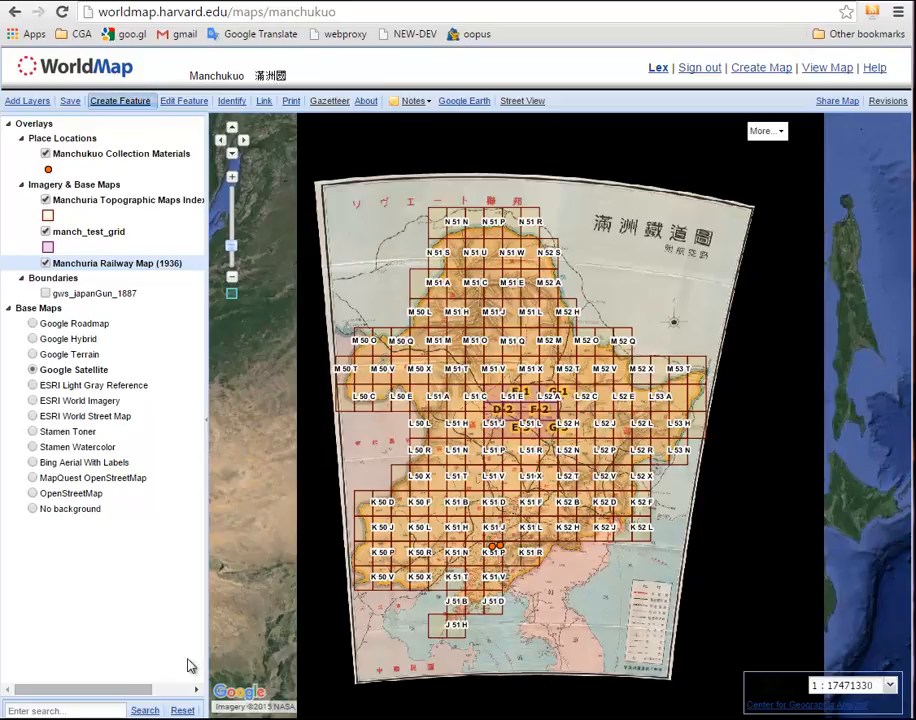
Hide the manch_test_grid and Manchuria Topographic Maps Index layers so only the 1936 railway map and collection points are drawn.
mouse_move(636, 605)
mouse_down()
mouse_move(614, 558)
mouse_move(633, 591)
mouse_up()
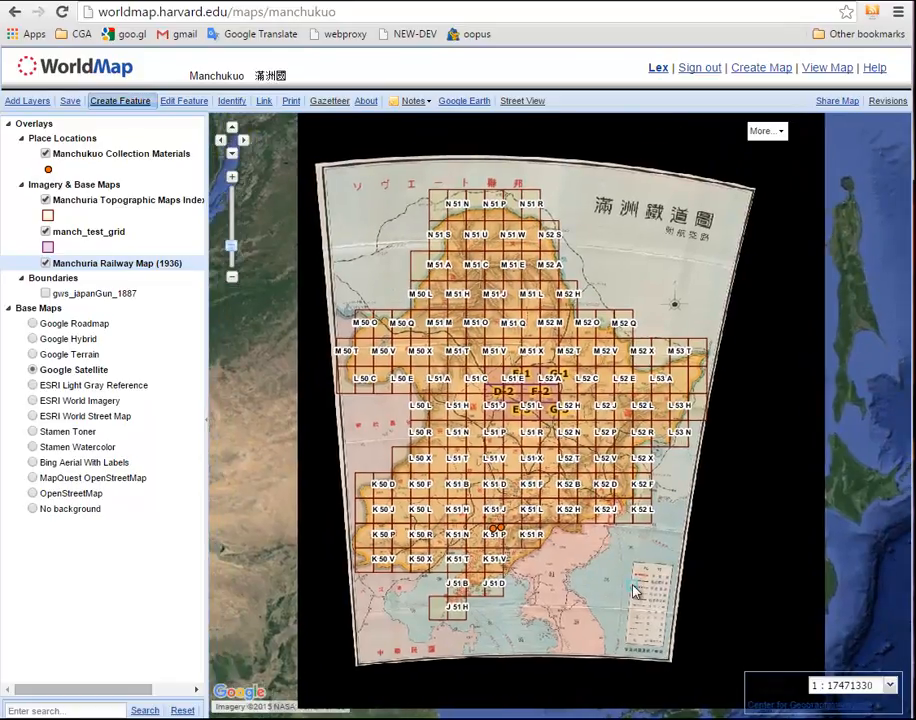
click(47, 233)
click(48, 201)
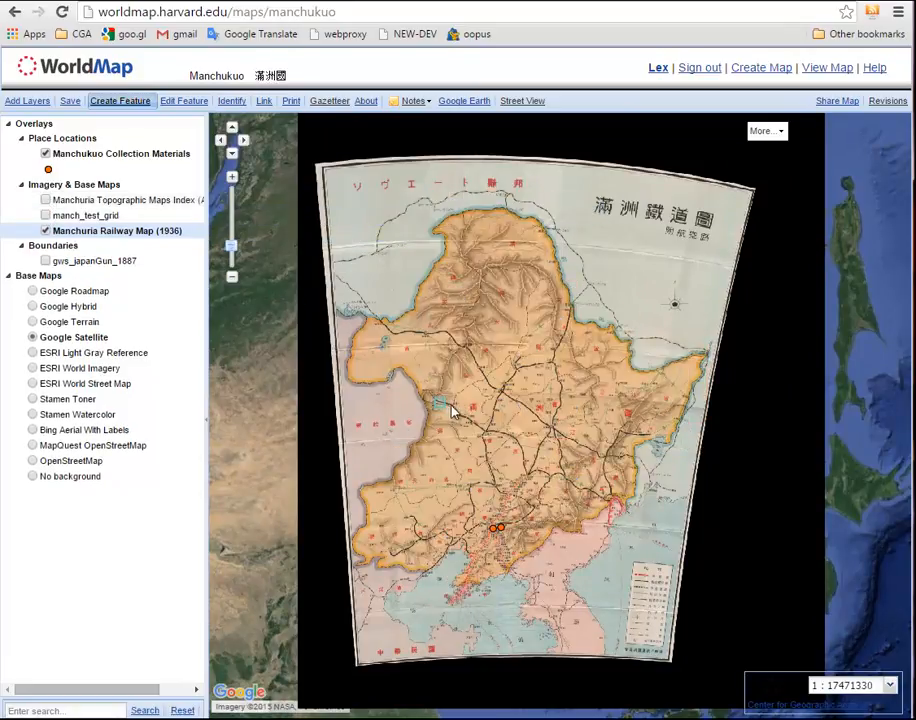
Zoom in on the centre of the Manchuria Railway Map (1936), and return to that layer's full extent.
shift+drag(445, 410, 521, 468)
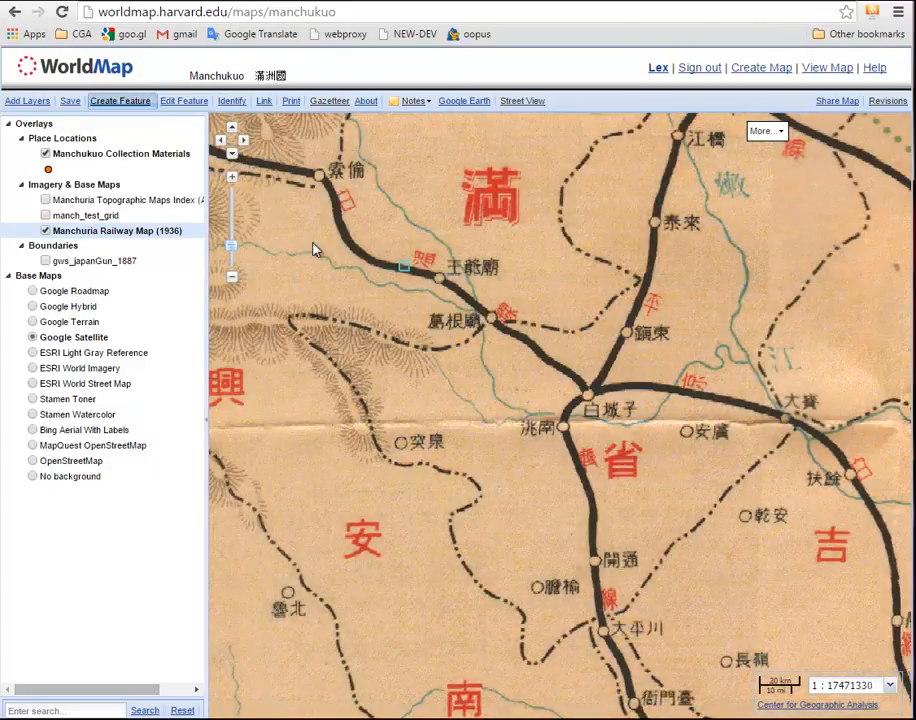
right_click(110, 236)
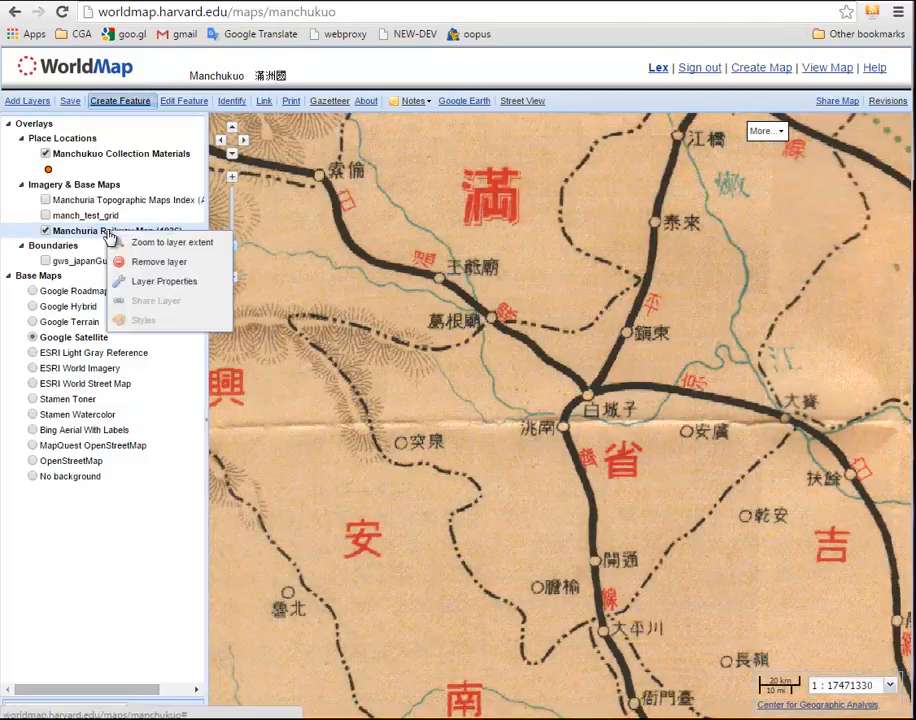
click(137, 245)
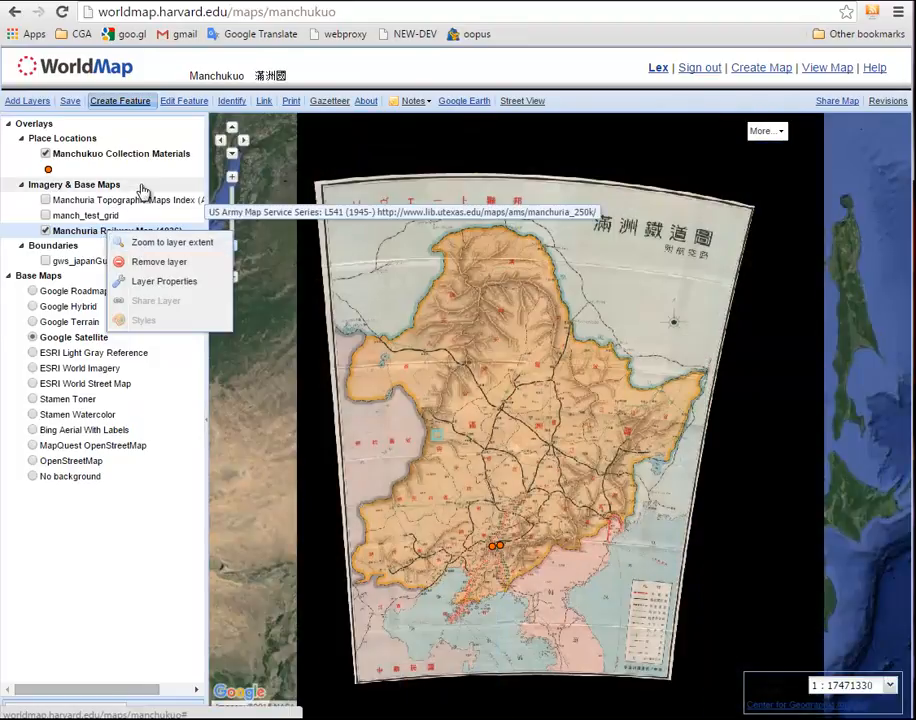
Activate Identify for the Manchukuo Collection Materials layer and zoom to the area around its two orange points.
click(232, 103)
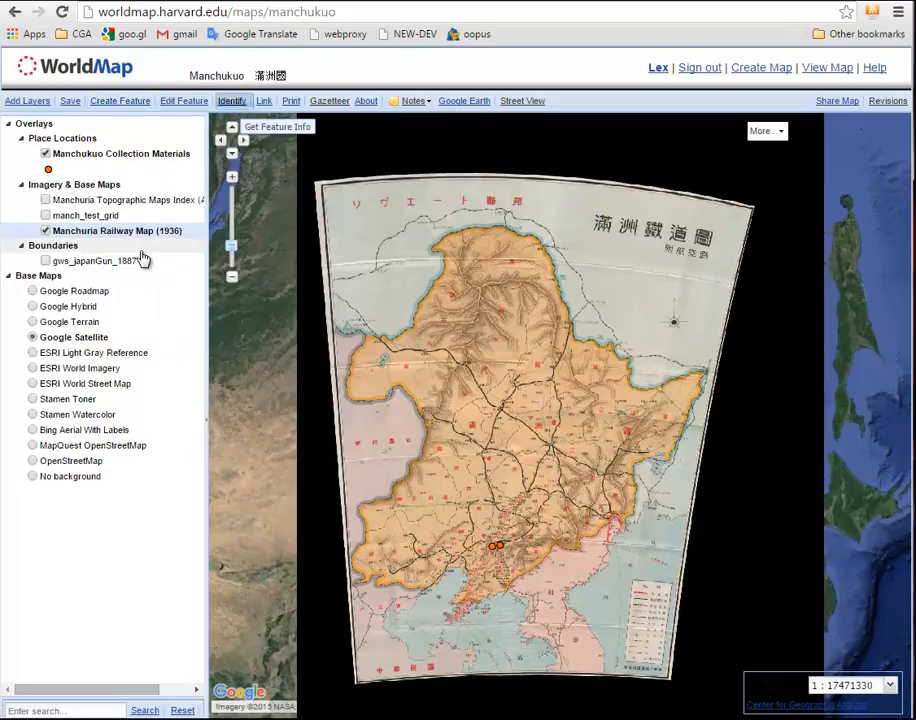
click(85, 157)
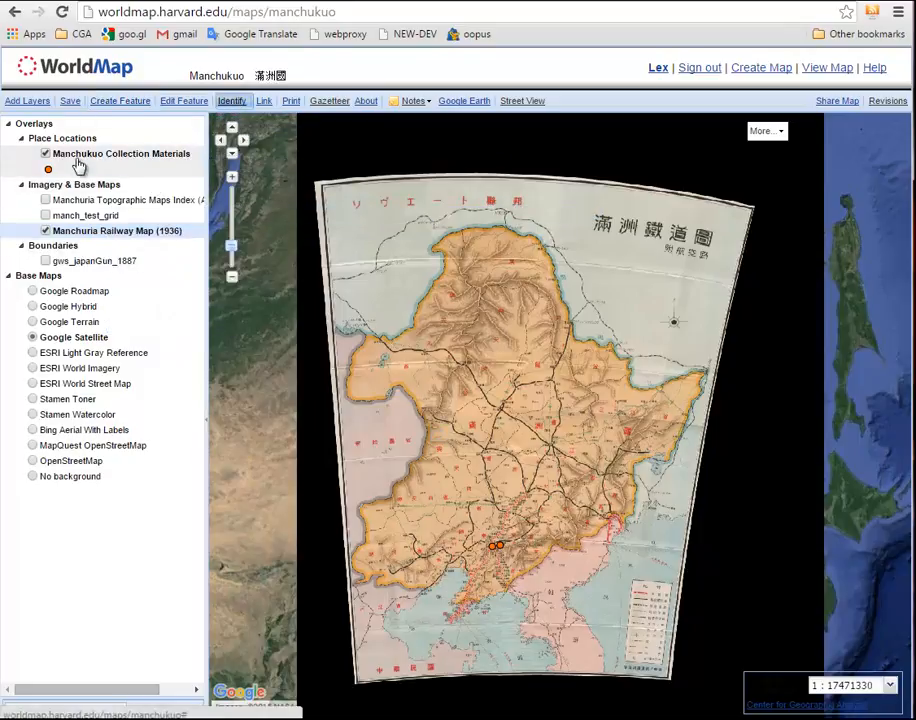
drag(463, 530, 517, 578)
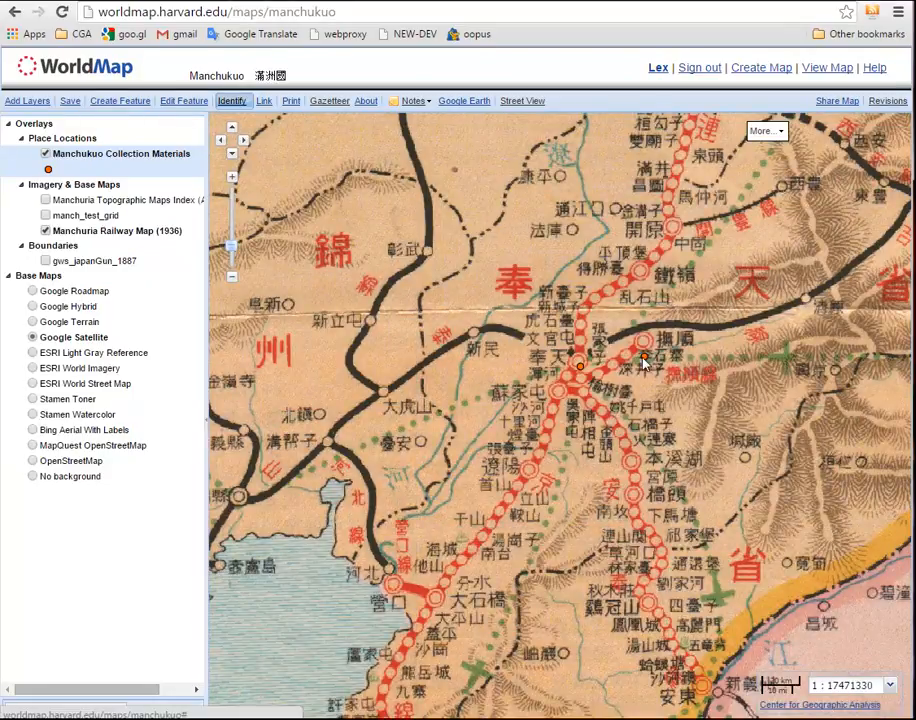
Compare the railway map with the satellite imagery by toggling it off and on, and examine the Dalian peninsula.
click(45, 231)
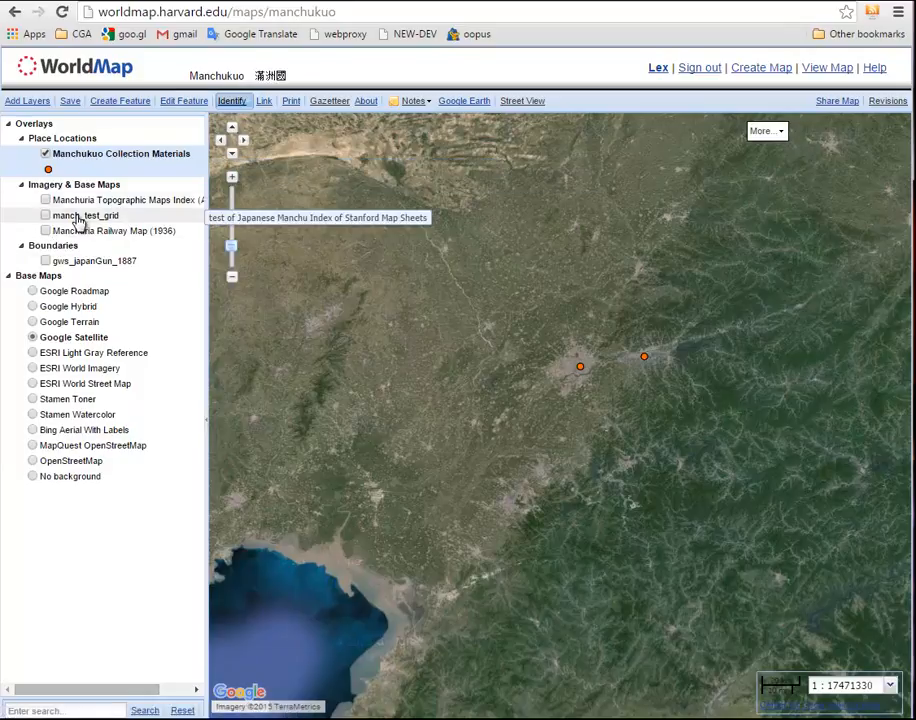
click(45, 231)
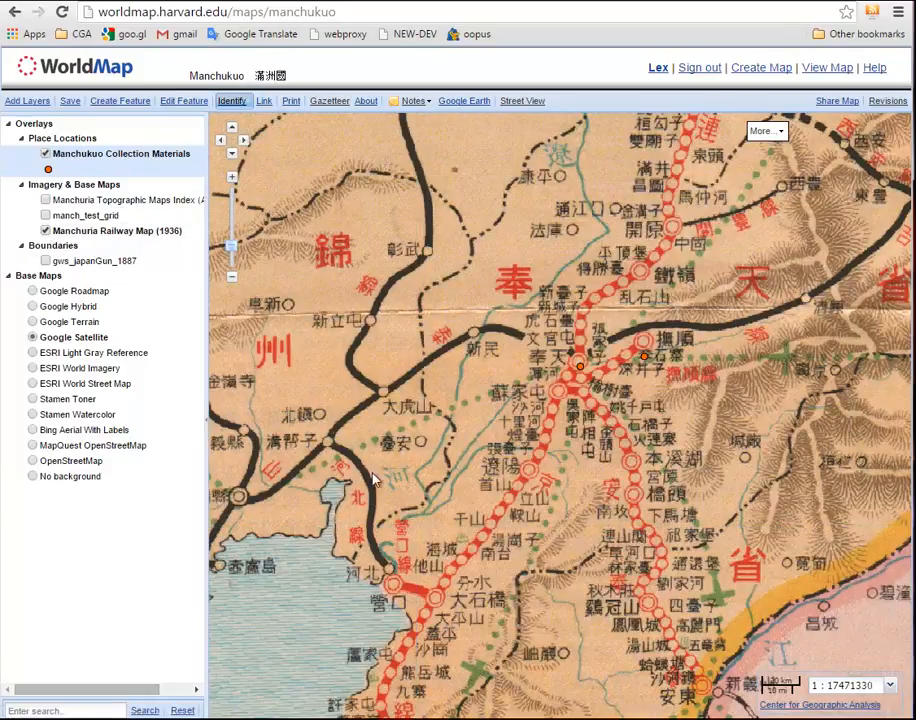
scroll(423, 250, up, 1)
drag(441, 611, 469, 409)
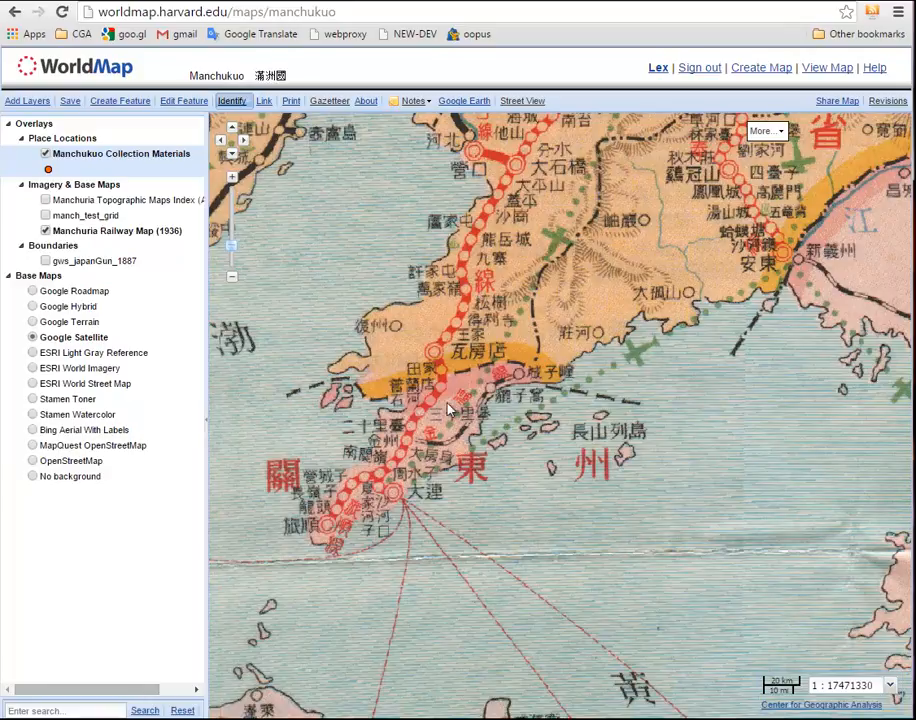
Switch to the Lafayette East Asia Image Collection site and open the Manchuria Negatives collection for browsing.
click(702, 1)
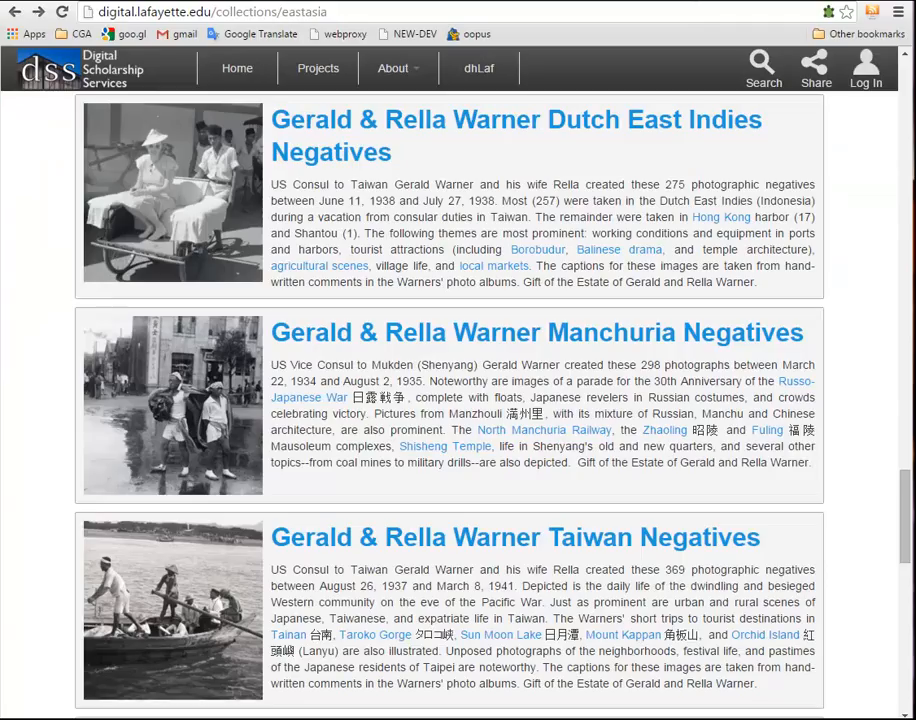
click(15, 14)
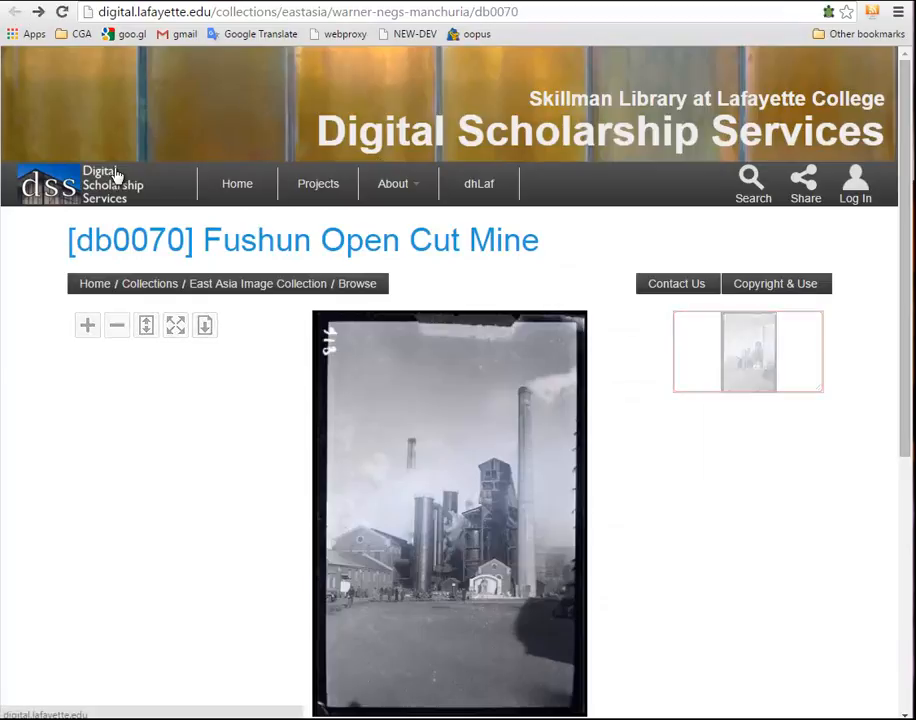
click(38, 12)
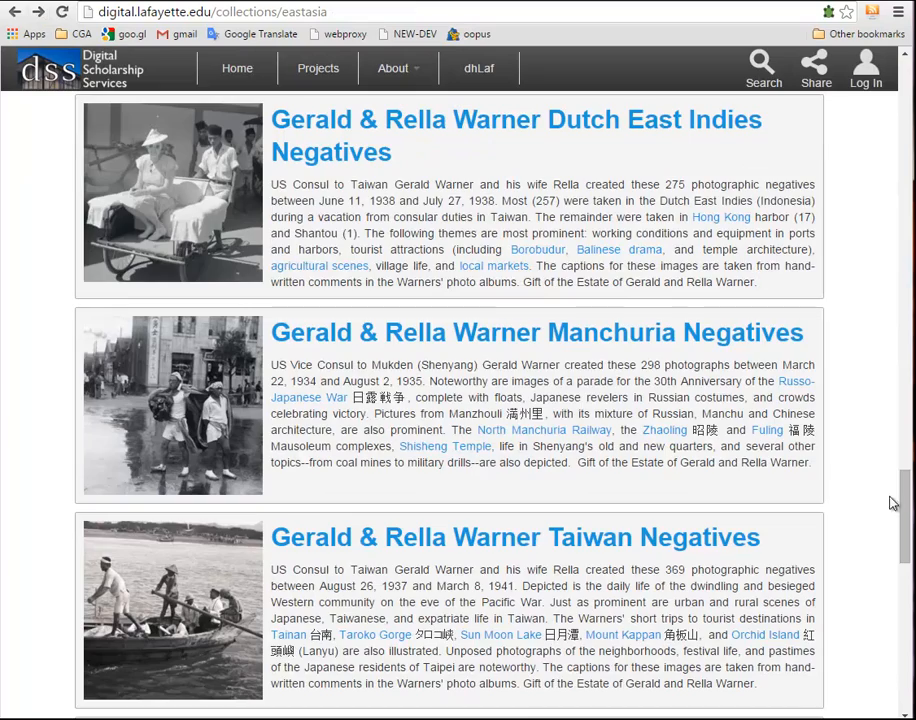
click(905, 320)
drag(903, 315, 861, 503)
click(584, 357)
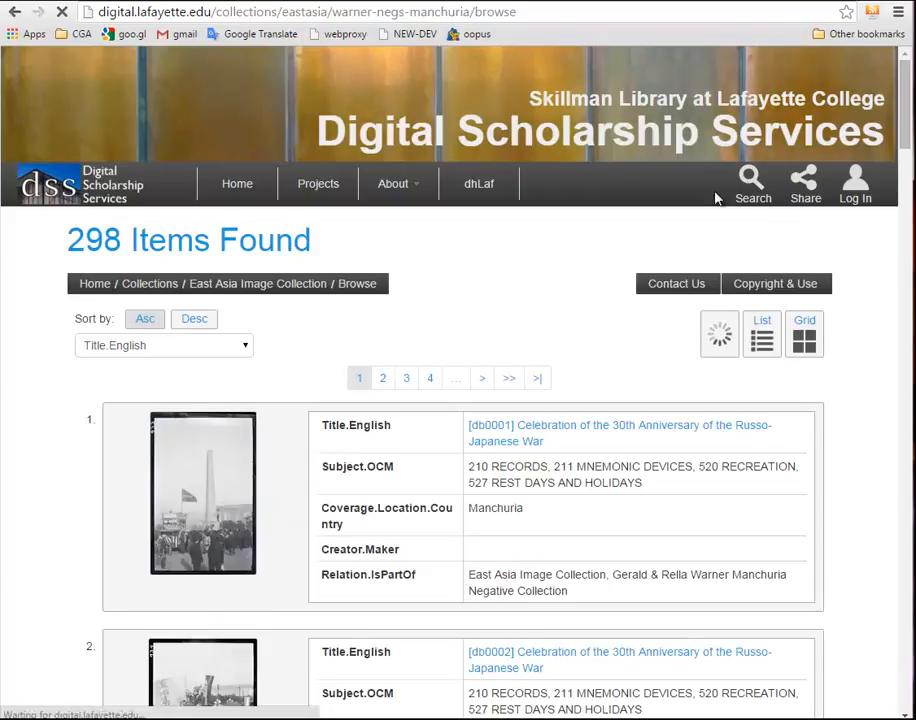
Run a full-text search of the East Asia Image Collection for "dalian".
click(750, 182)
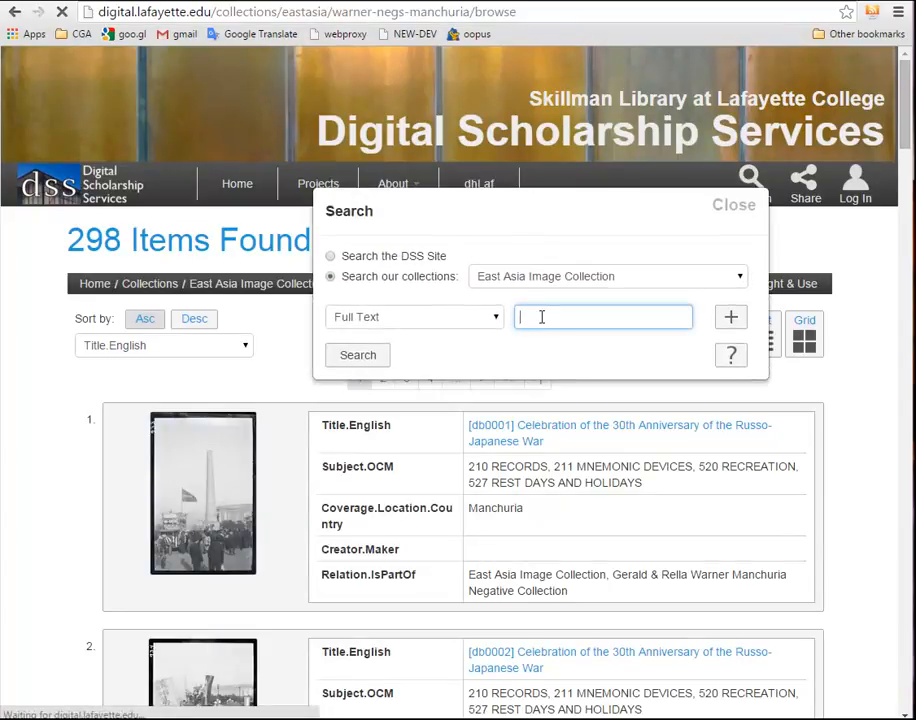
click(541, 317)
text(dalian)
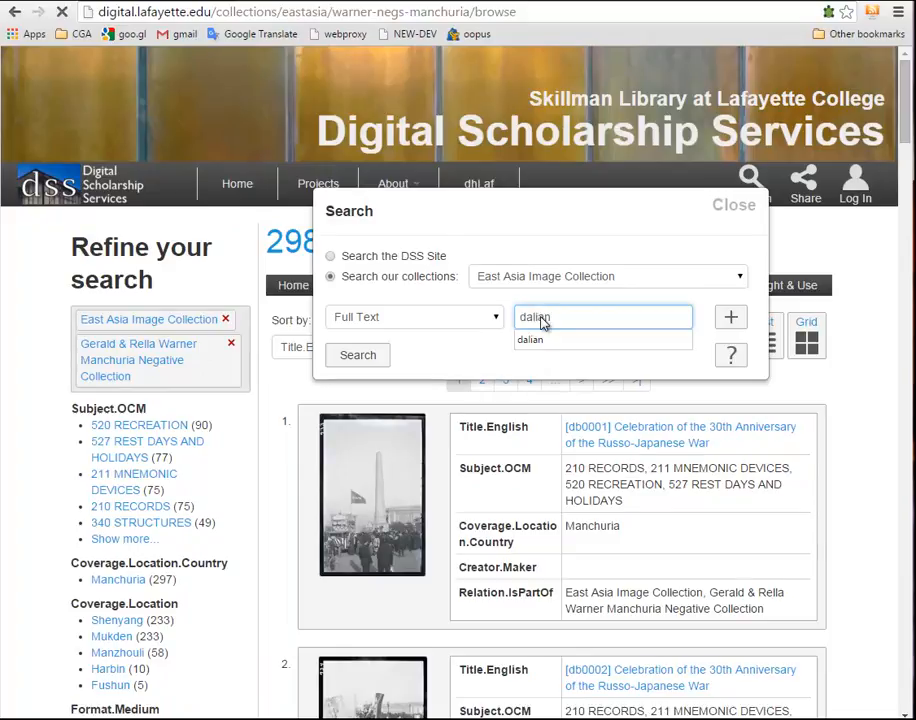
key(Return)
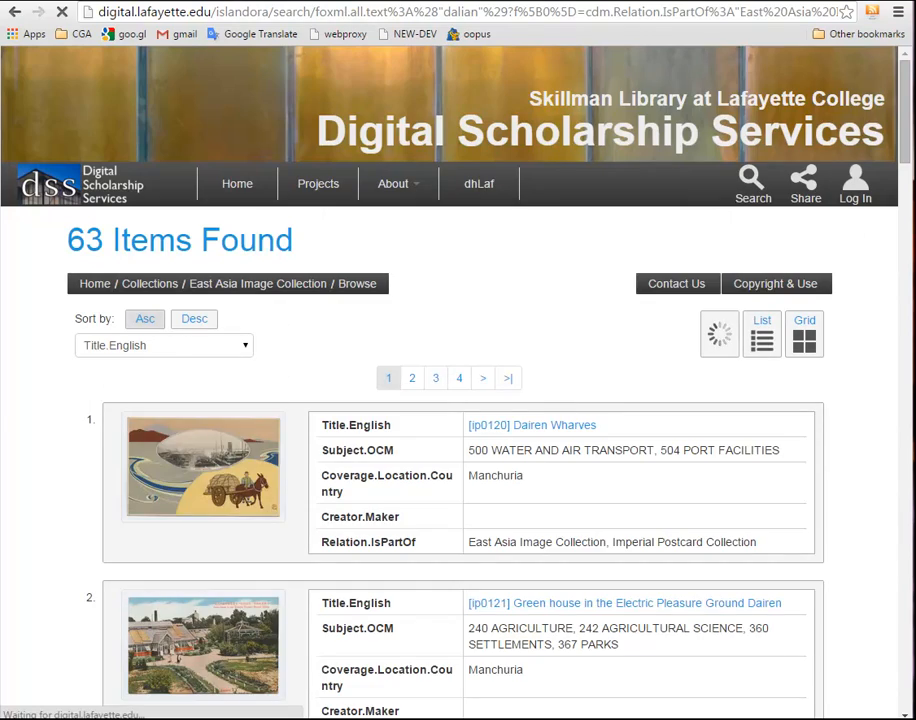
Look through the search results and open the item [ip0120] Dairen Wharves.
scroll(888, 207, down, 5)
scroll(888, 207, down, 8)
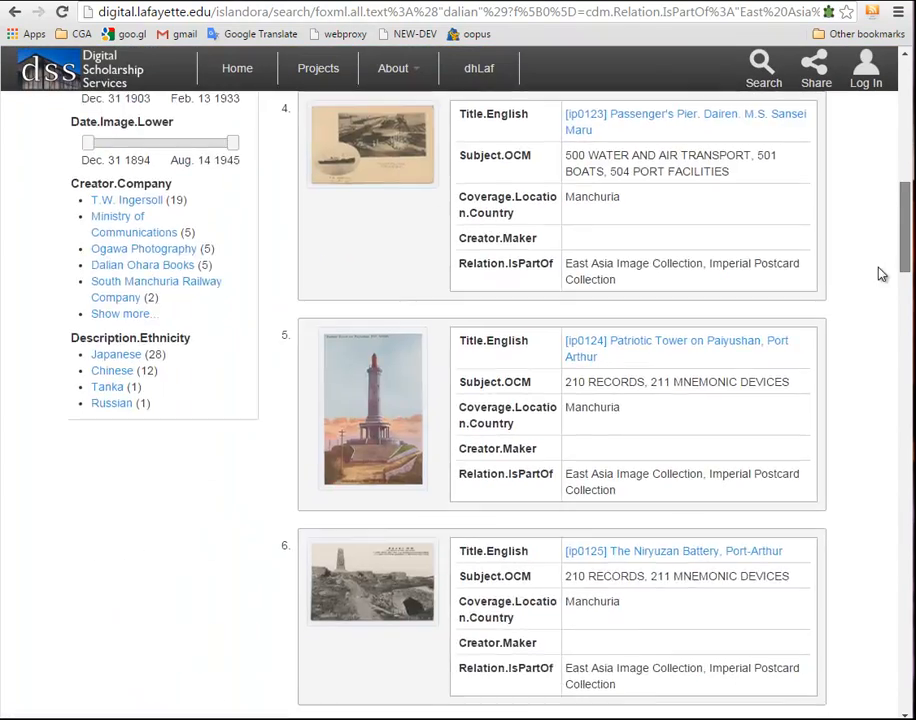
scroll(885, 358, up, 12)
scroll(603, 400, up, 3)
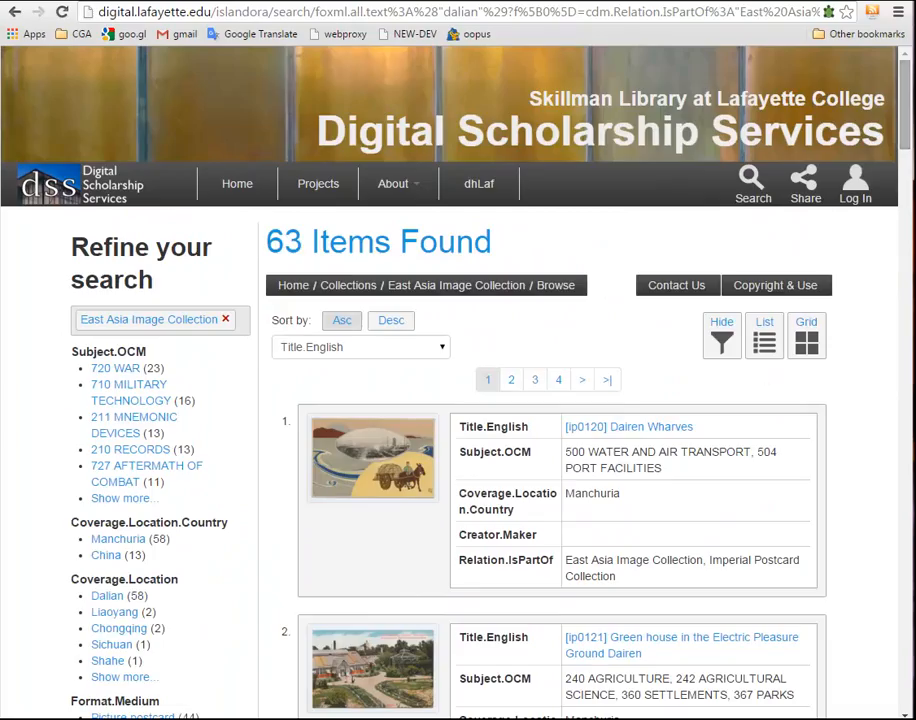
click(624, 430)
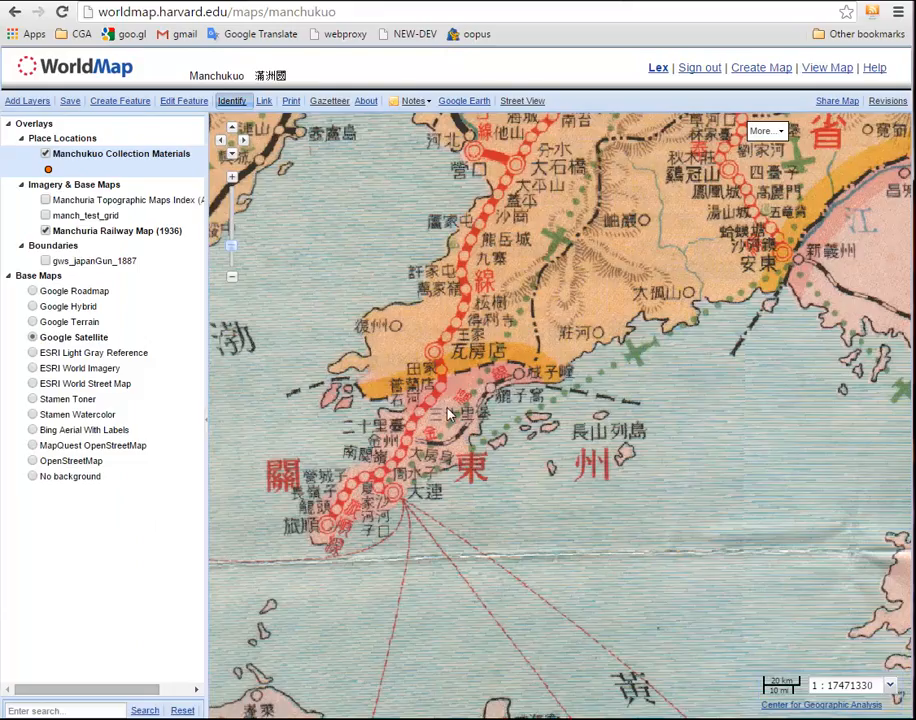
On the WorldMap Manchukuo map, identify the collection point at Mukden to view its feature details and photo.
drag(661, 209, 454, 461)
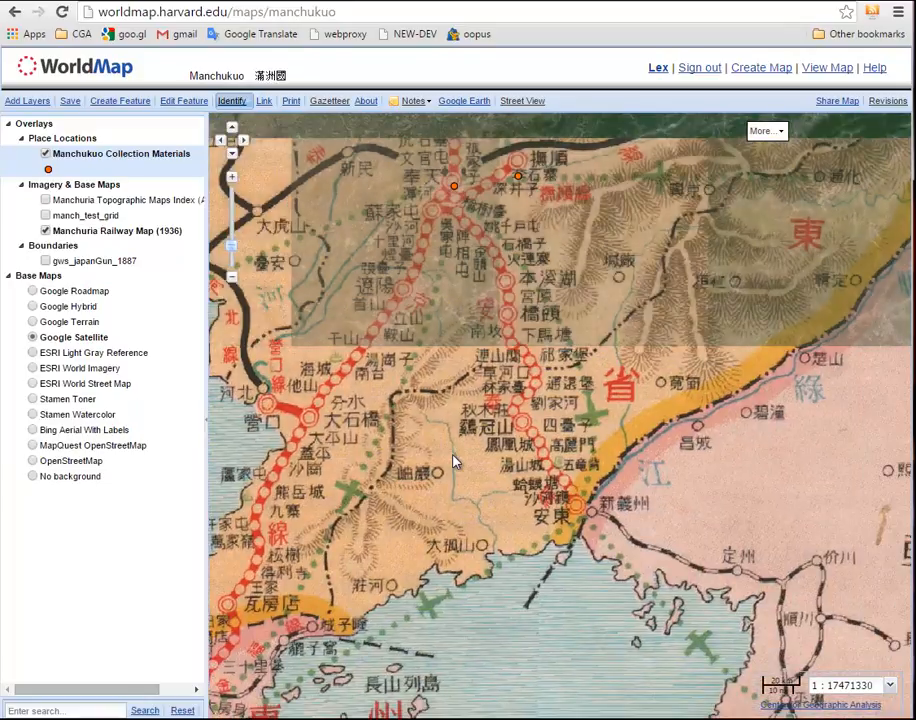
click(455, 190)
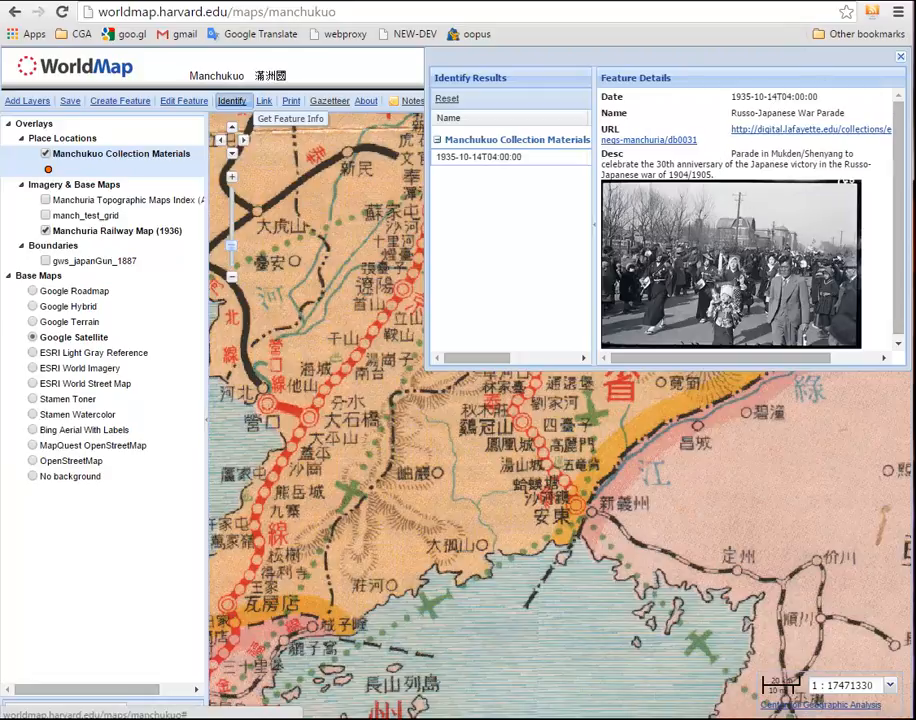
Open a blank Notepad window and resize and position it fully within view.
mouse_move(648, 719)
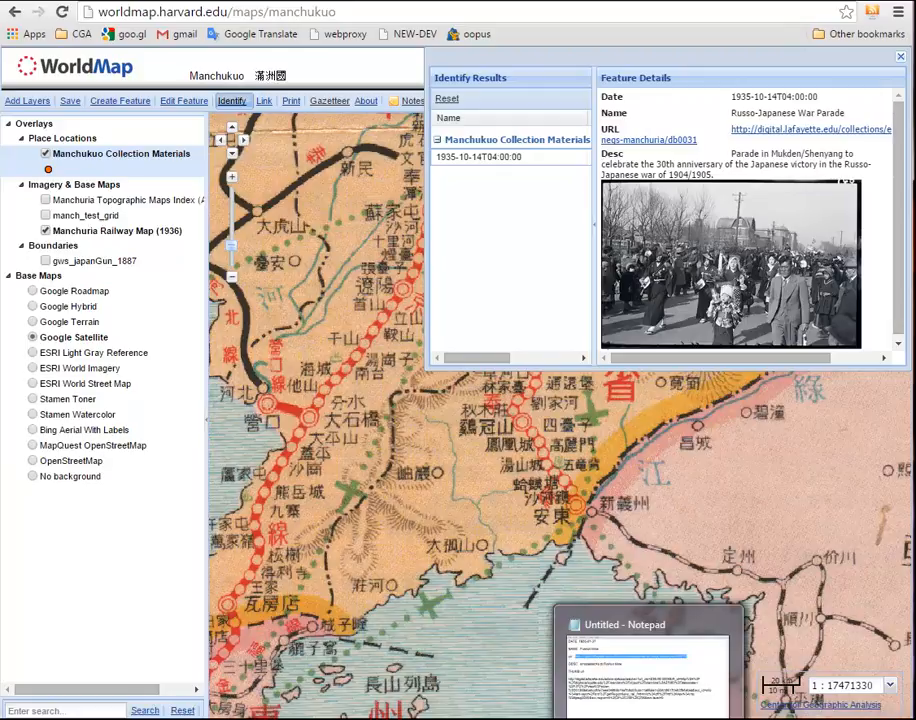
click(0, 719)
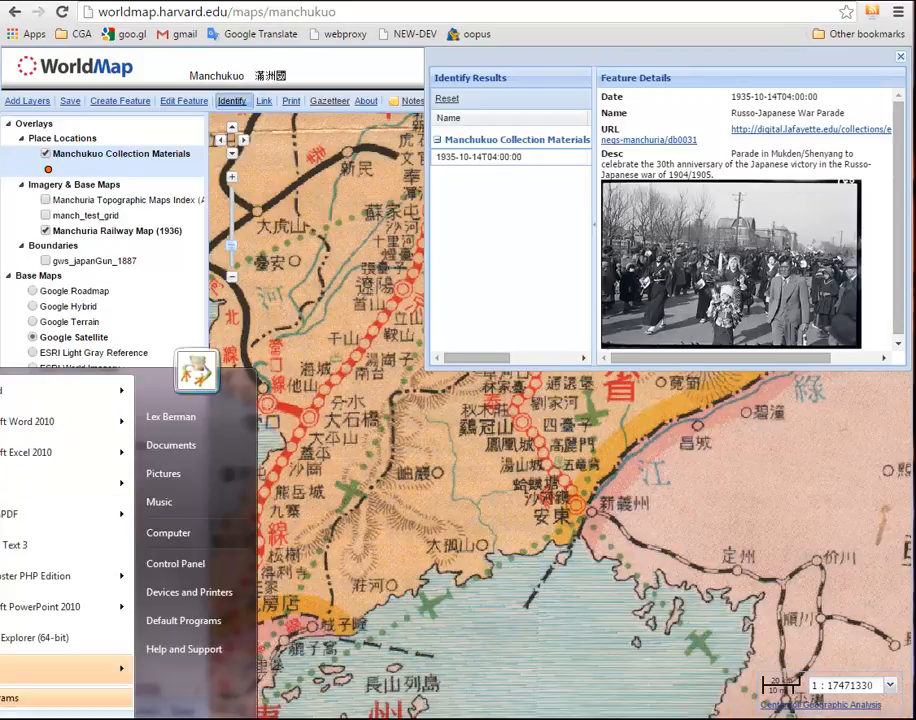
click(37, 387)
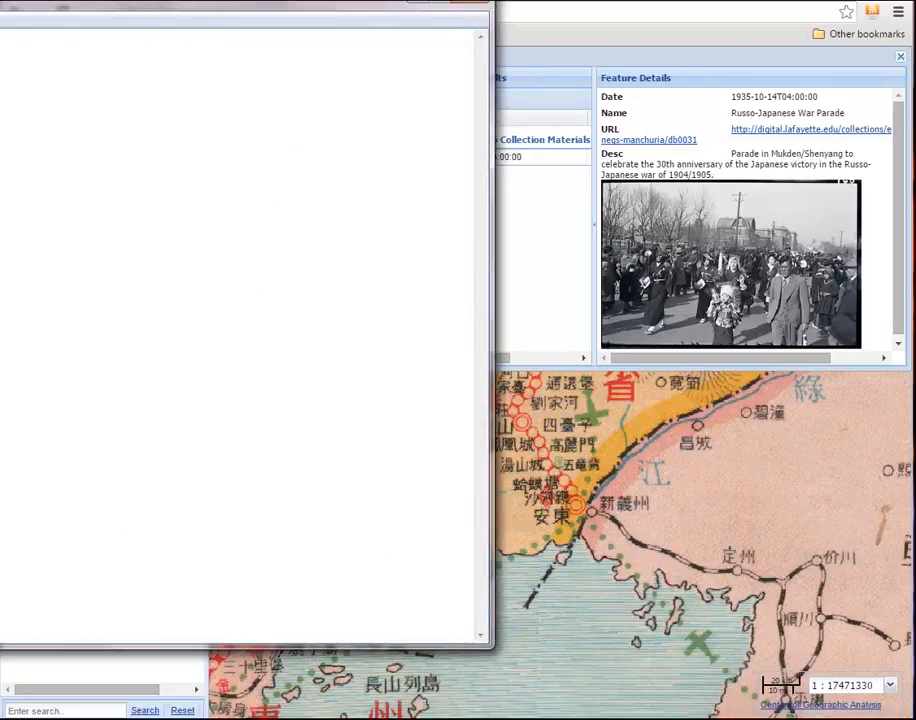
drag(0, 0, 58, 77)
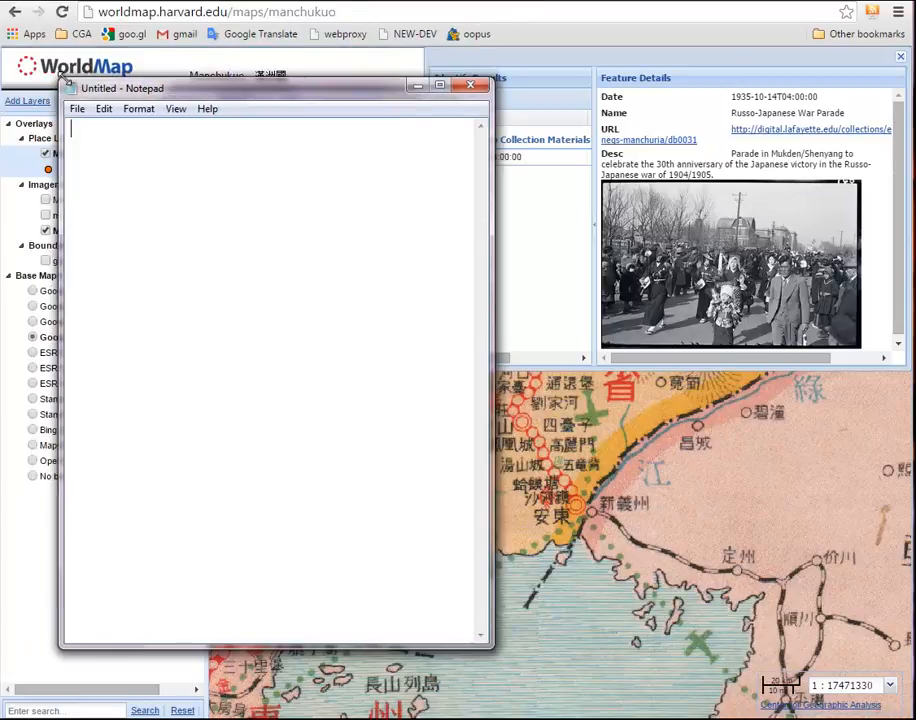
drag(342, 98, 332, 163)
Copy the web address of the Dairen Wharves item page and paste it into the blank Notepad document.
click(703, 1)
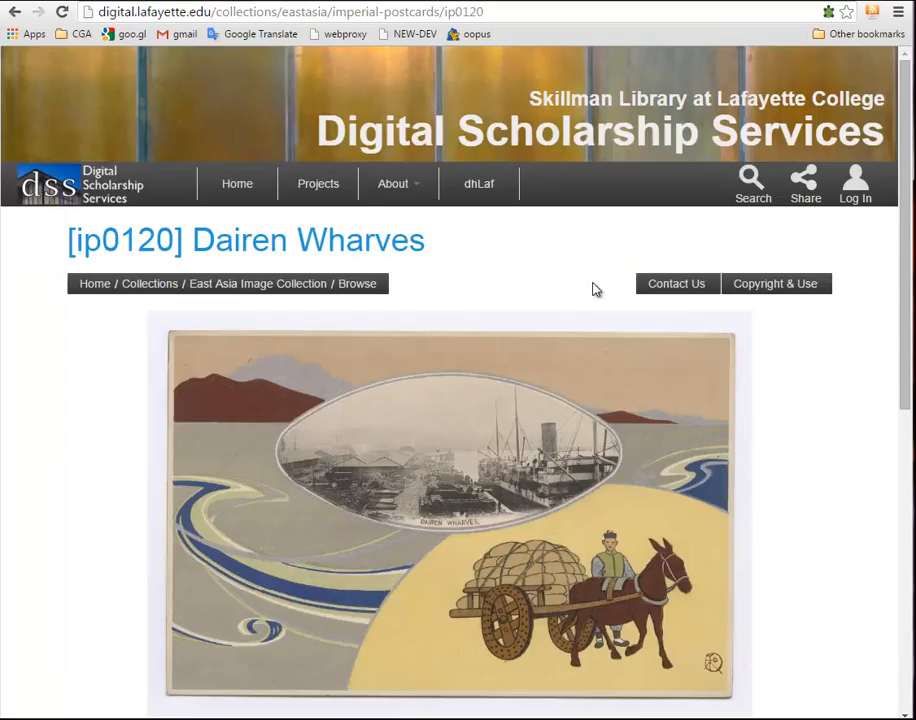
mouse_move(455, 512)
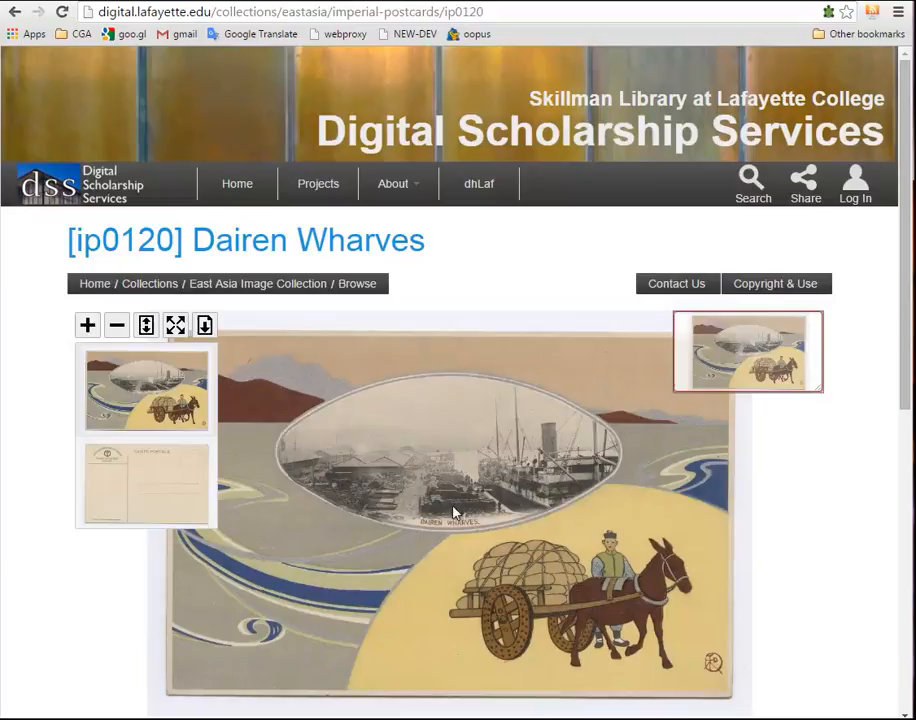
click(523, 12)
key(ctrl+c)
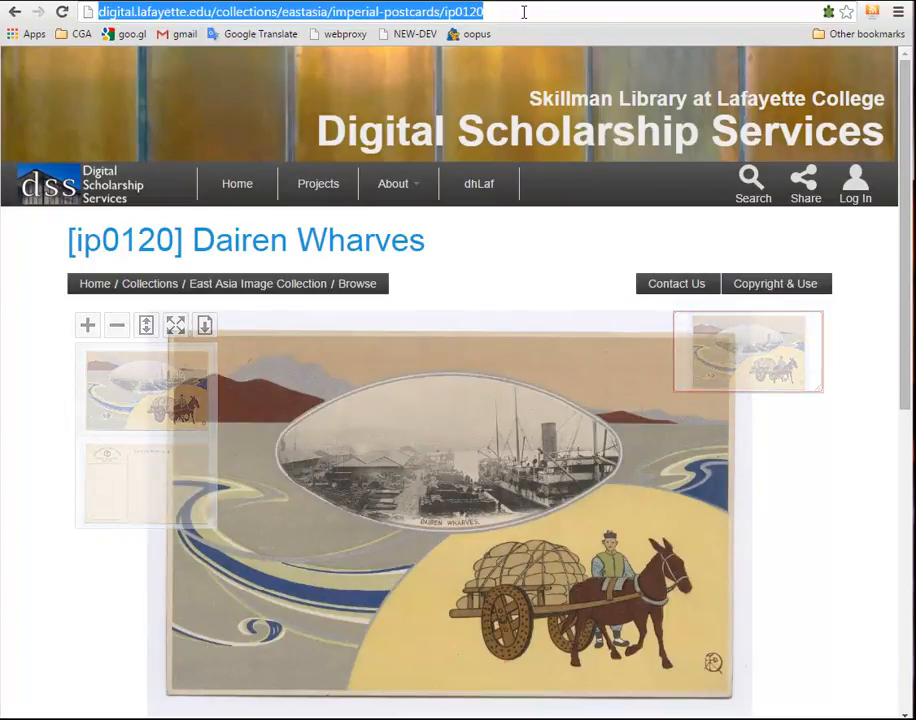
key(alt+Tab)
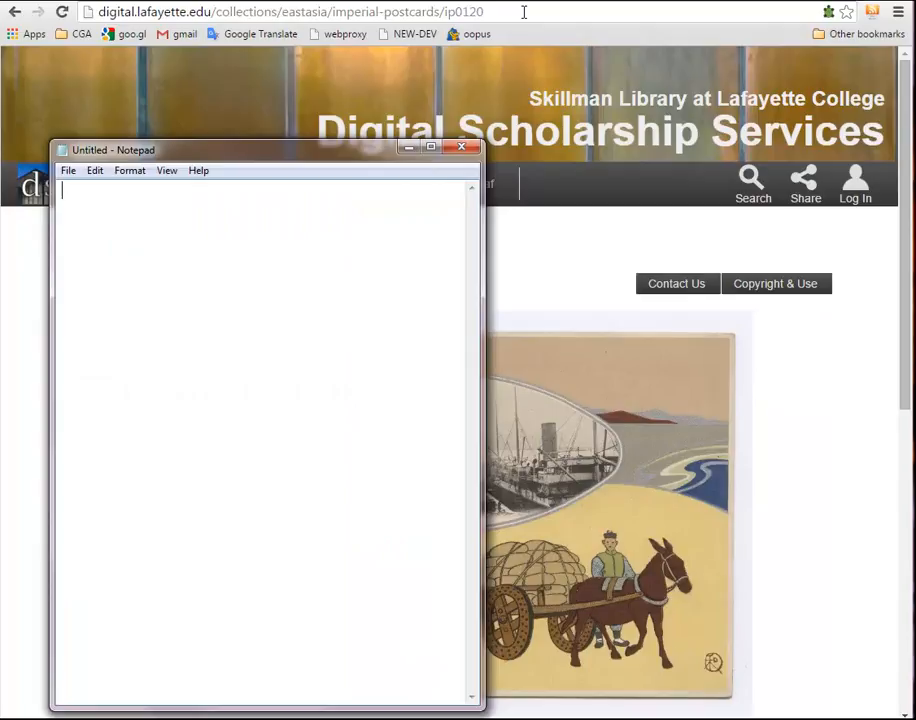
key(ctrl+v)
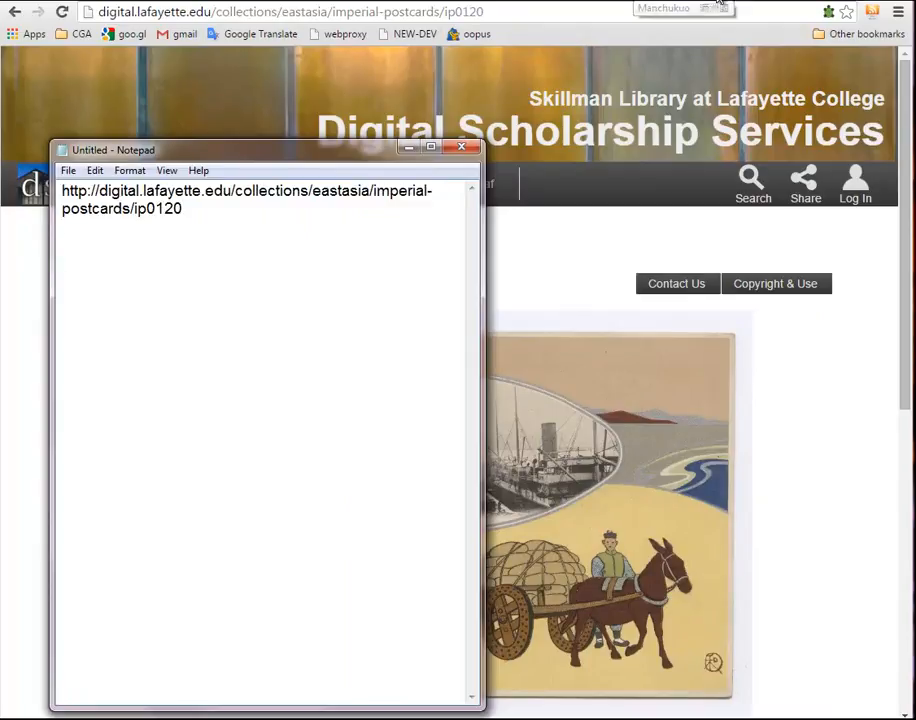
Check the fields in the parade point's feature details on WorldMap, and review the Item Details of the Dairen Wharves postcard.
click(470, 3)
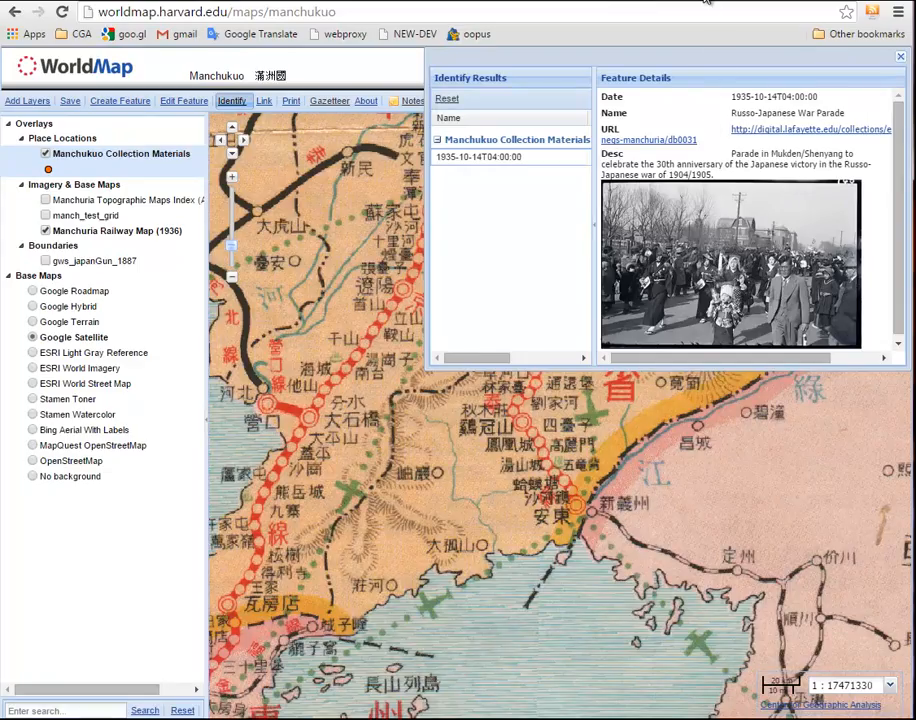
click(506, 4)
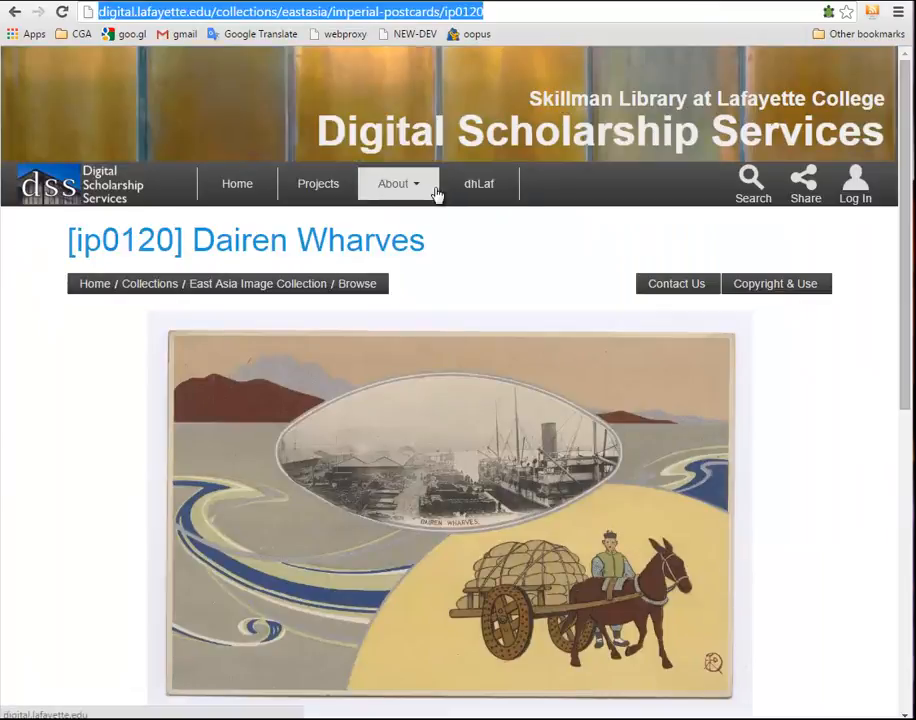
drag(906, 218, 908, 531)
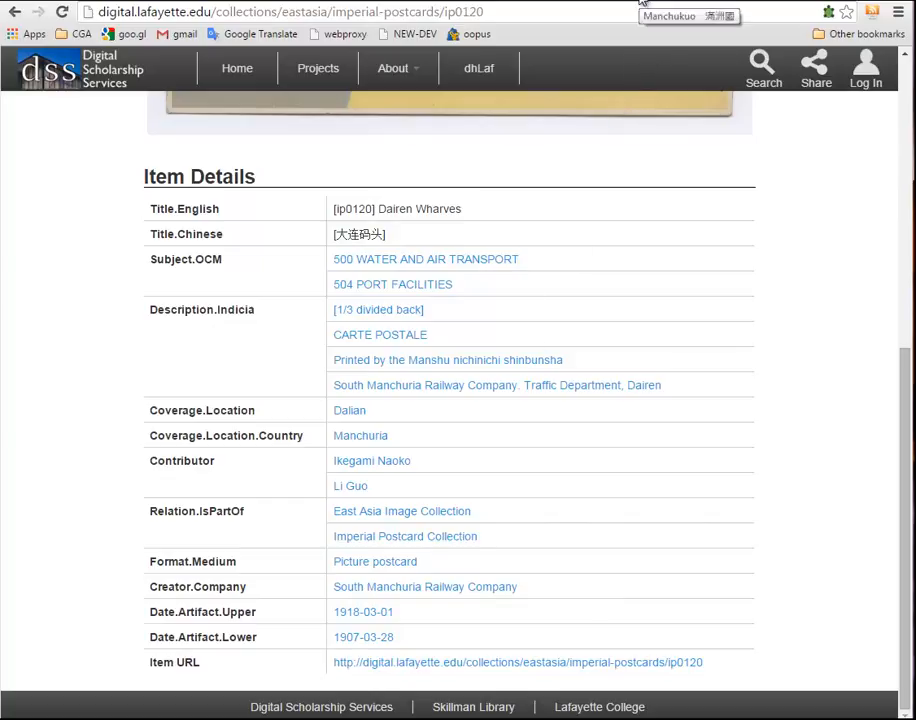
In the Notepad notes, record the postcard's date range as "beg 1907-03-01" and "end 1918-03-31" on separate lines.
key(alt+Tab)
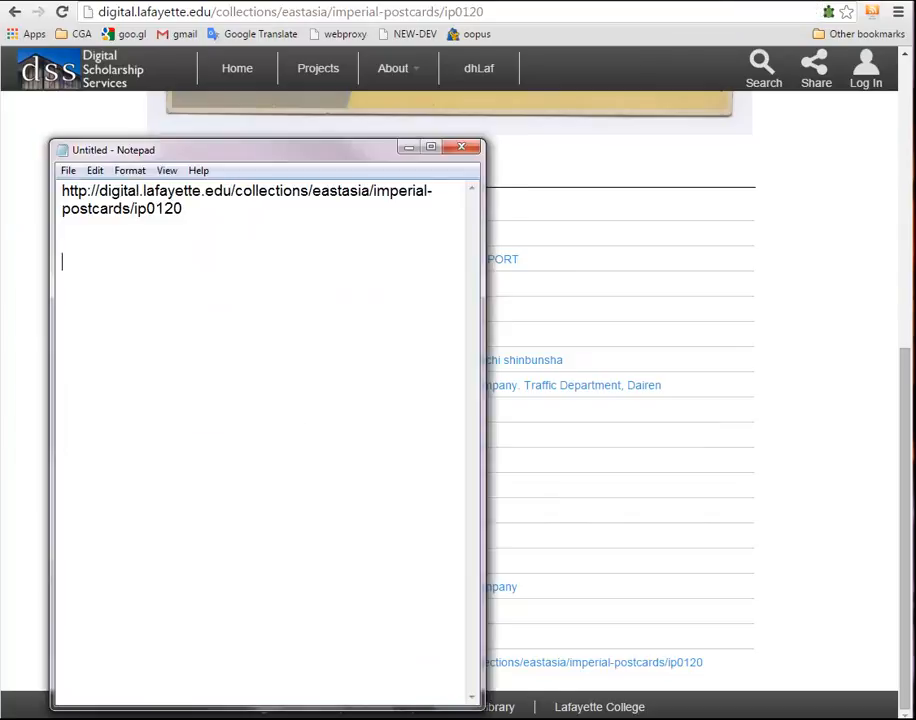
text(beg  190)
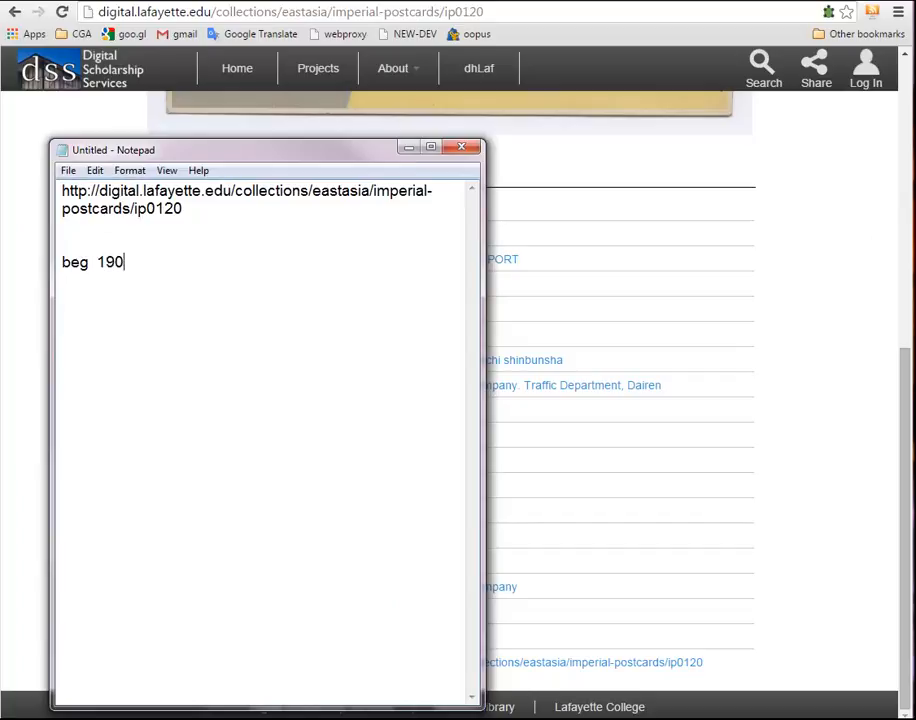
text(7-03)
text(-01  )
text(end )
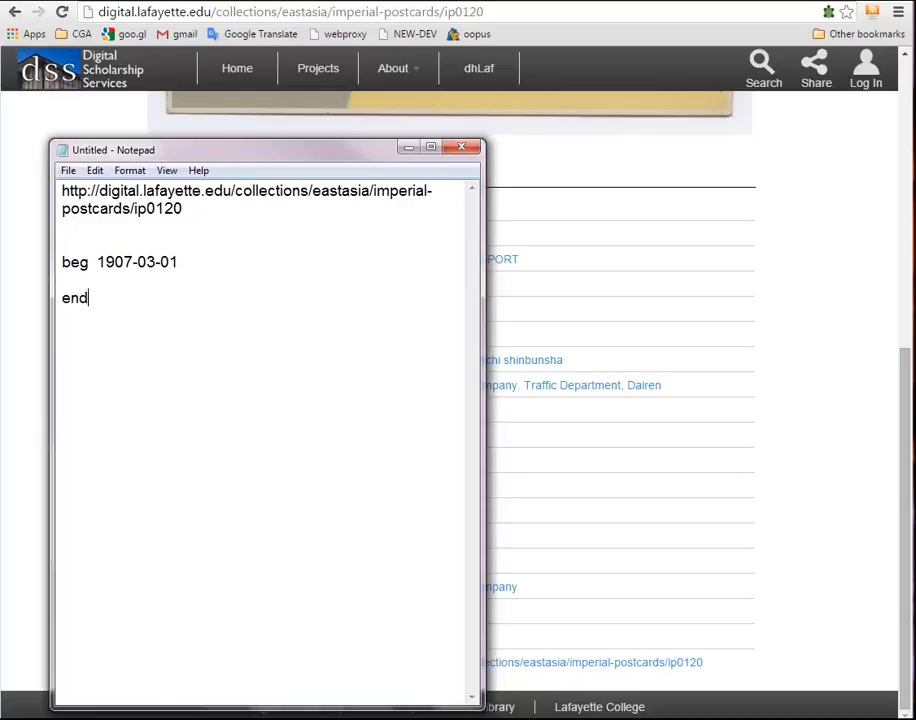
text(1918-03-31)
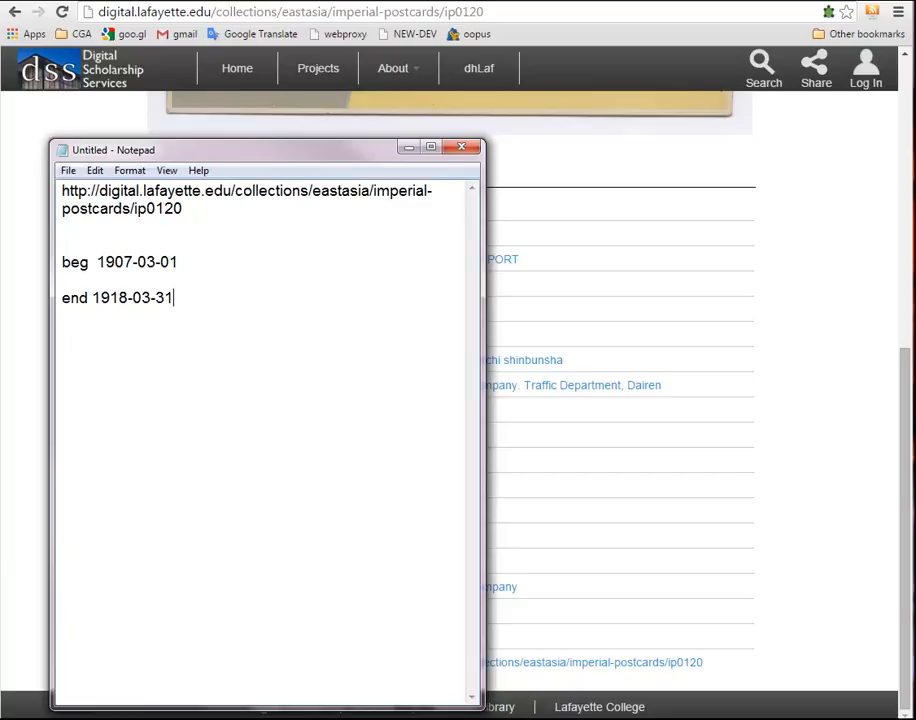
Add the title "Dairen Wharves" and an HTML image tag with an empty src attribute below the dates in the notes.
key(Return)
key(Return)
text(Dairen)
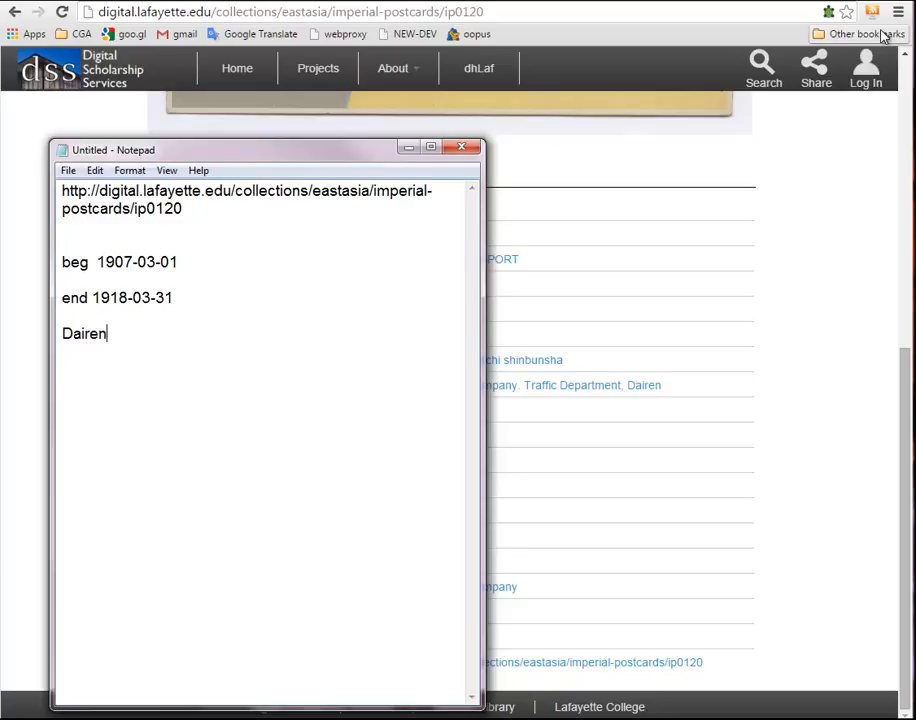
text( Wharves)
text(<)
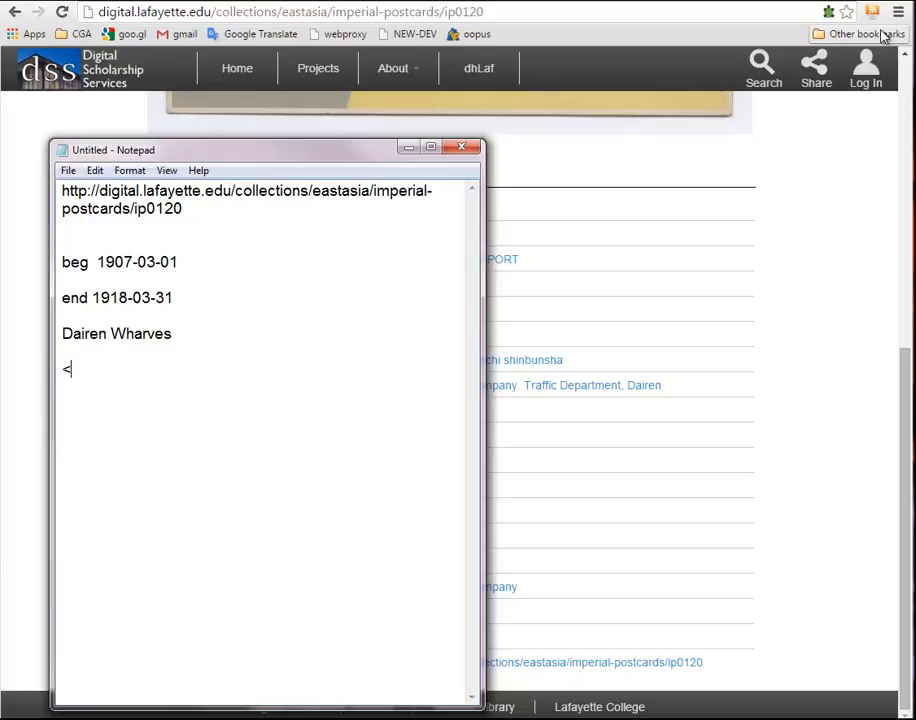
text(img ser)
key(BackSpace)
text(rc="">)
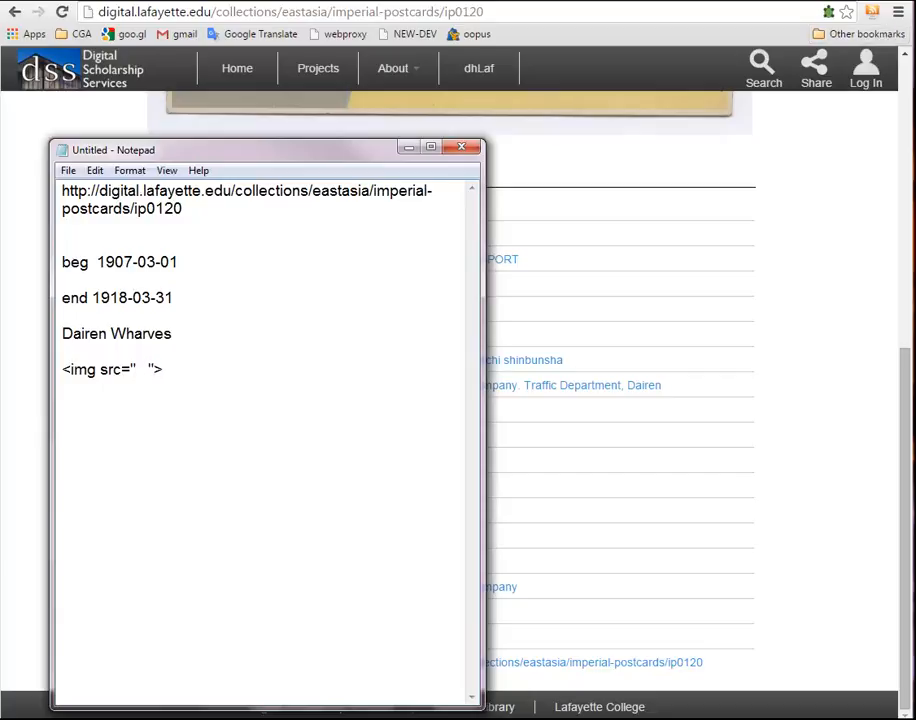
Open the Dairen Wharves postcard's thumbnail image in the browser by appending "/thumbnail" to the item page's web address.
click(697, 153)
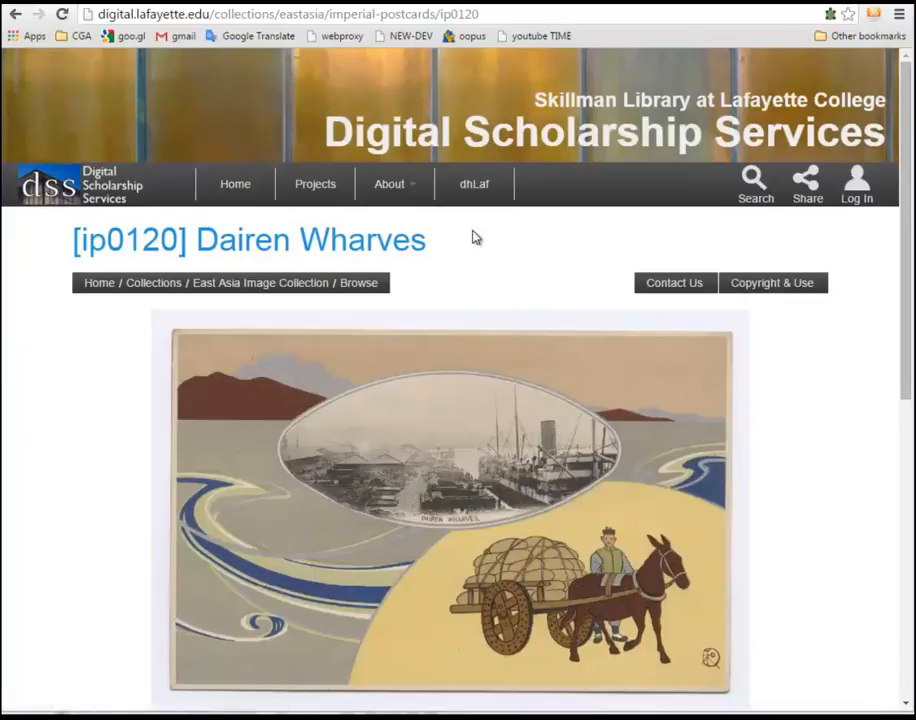
click(483, 14)
click(483, 14)
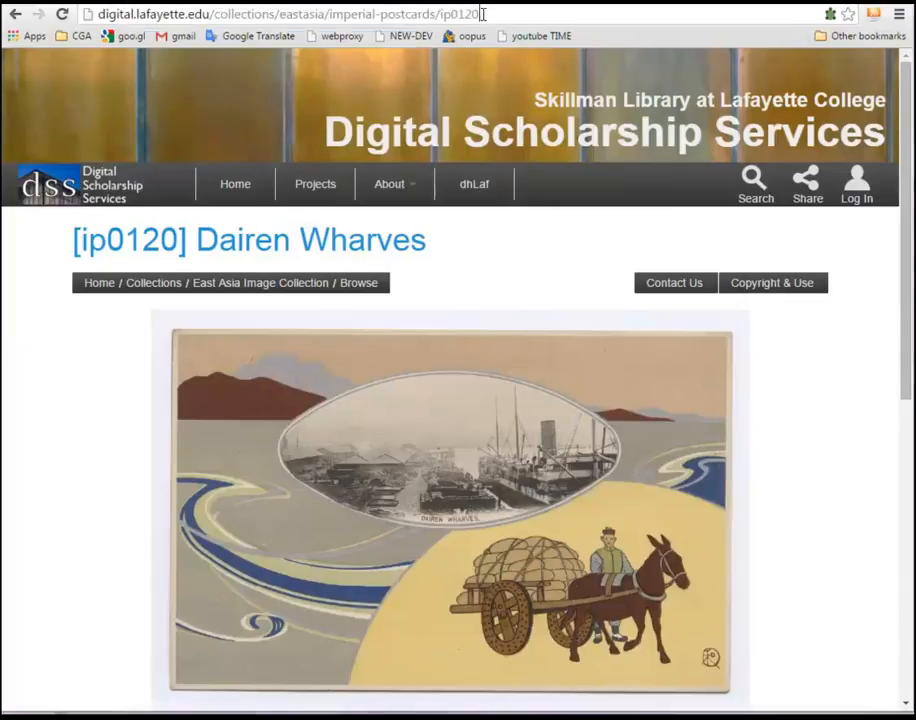
text(/)
text(thu)
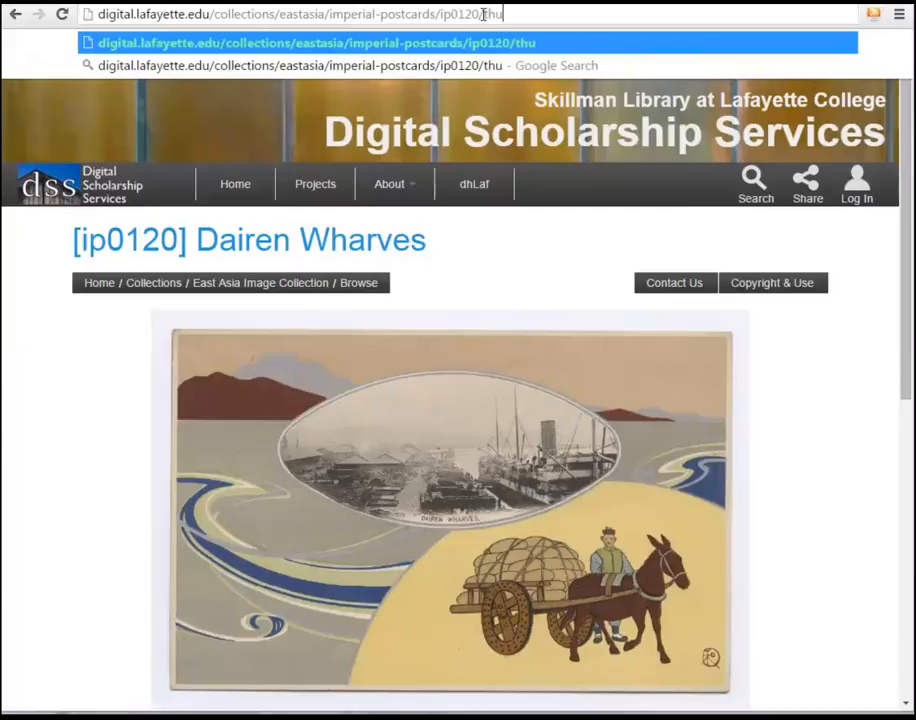
text(mbnail)
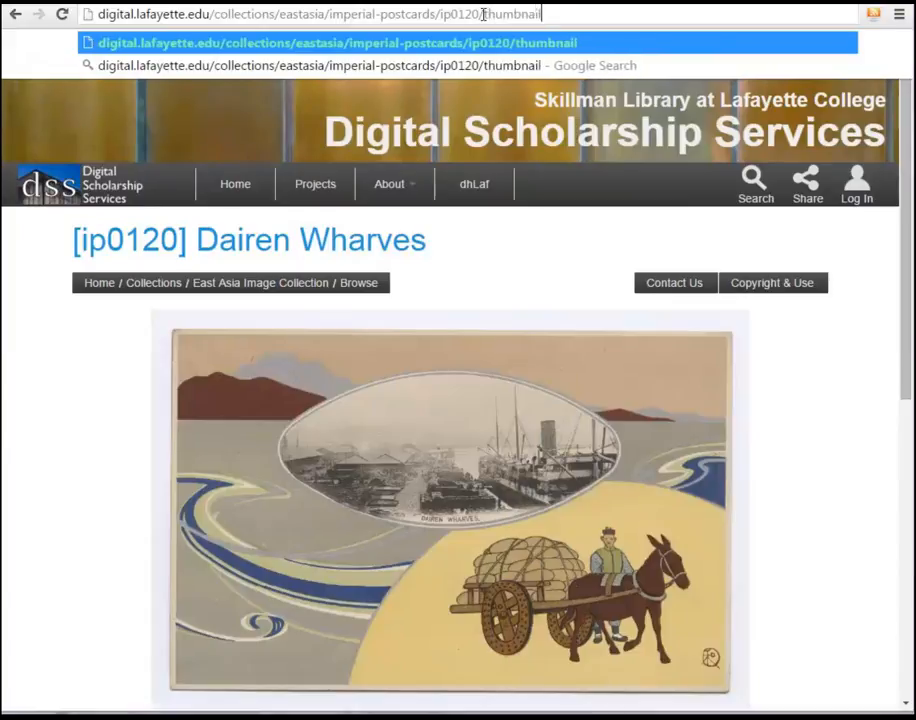
key(Return)
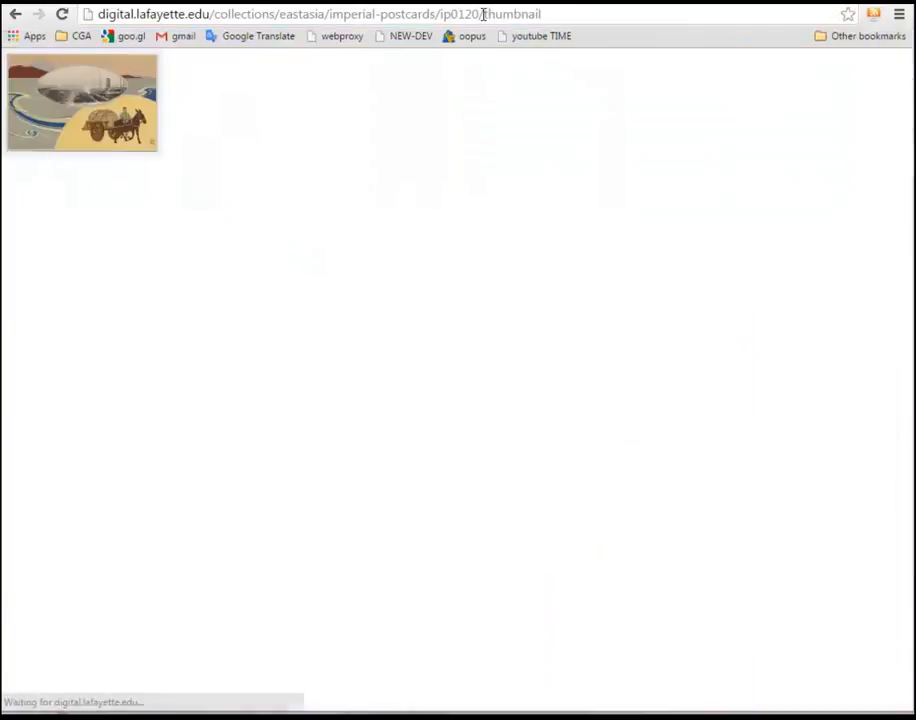
Copy the thumbnail's web address and bring up a blank Notepad window beside the image.
click(578, 16)
key(ctrl+c)
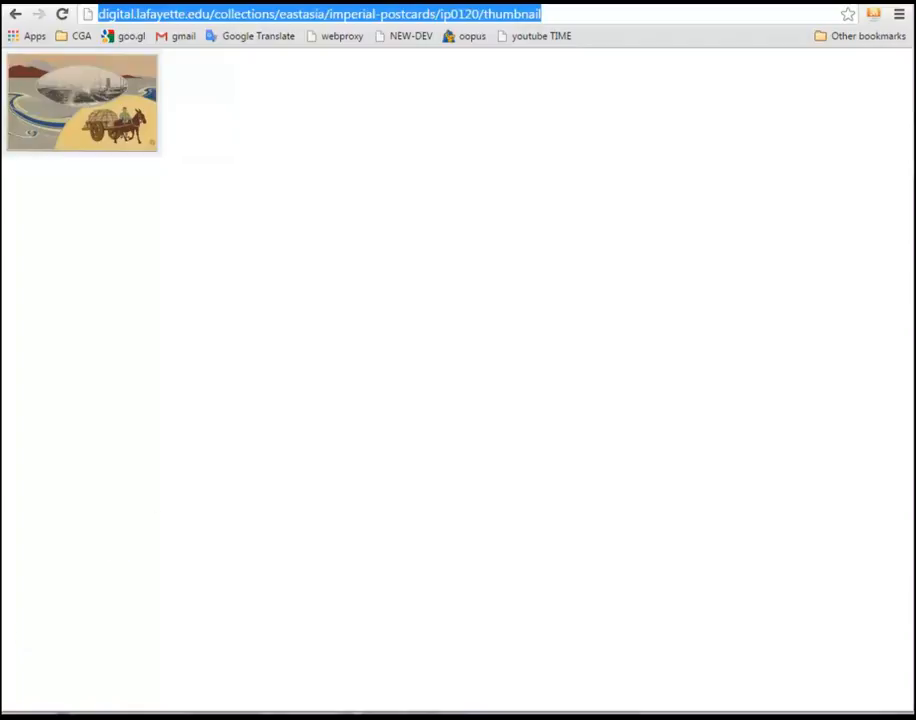
key(super)
click(12, 391)
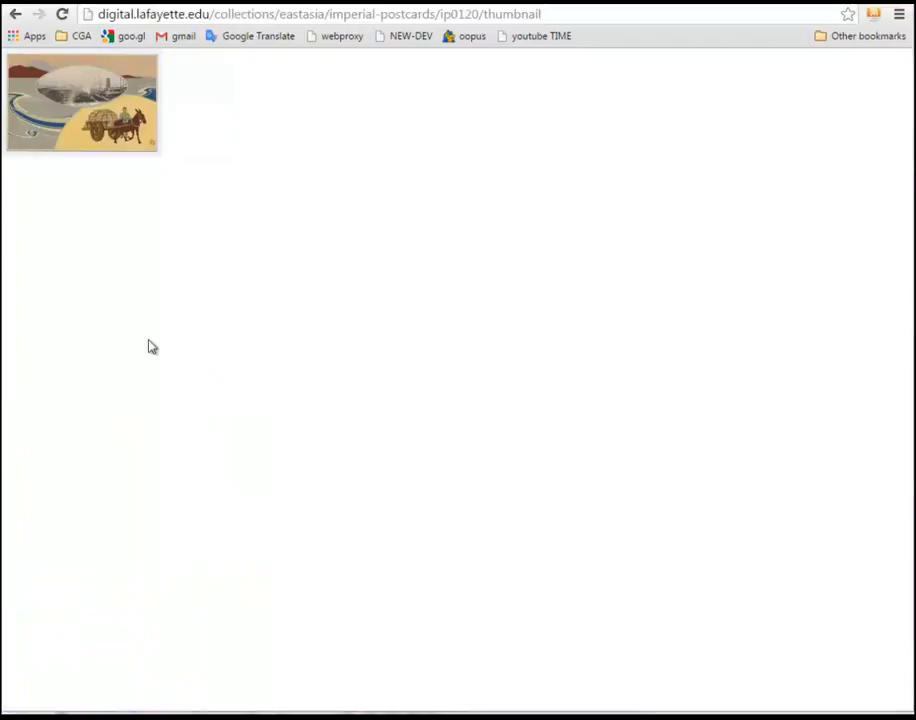
drag(0, 117, 595, 115)
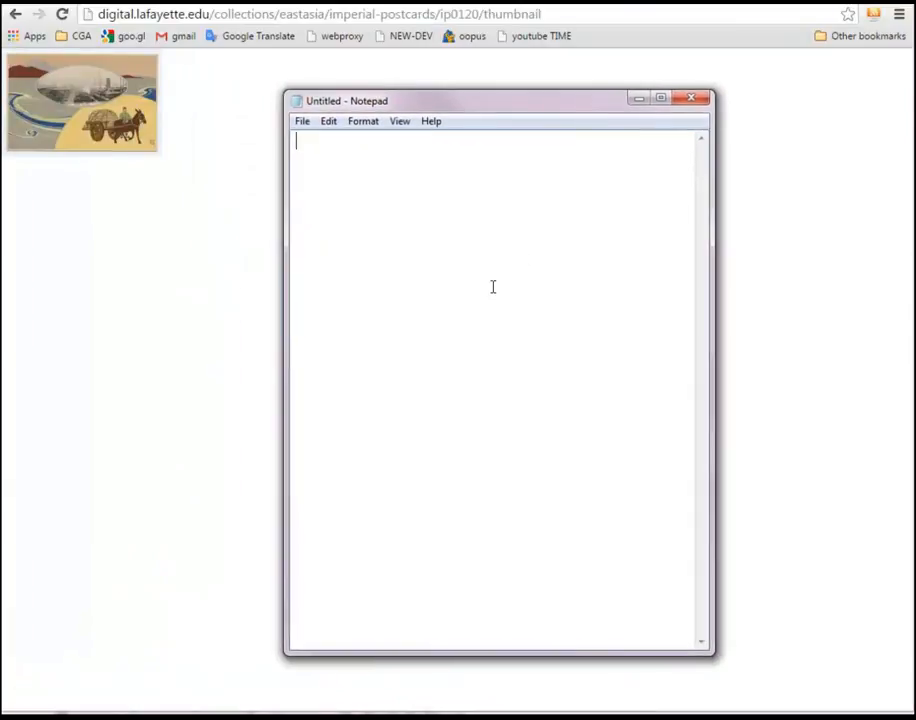
Write an HTML img tag in the blank document with the copied thumbnail address as its src, and select the whole tag.
text(<img src="">)
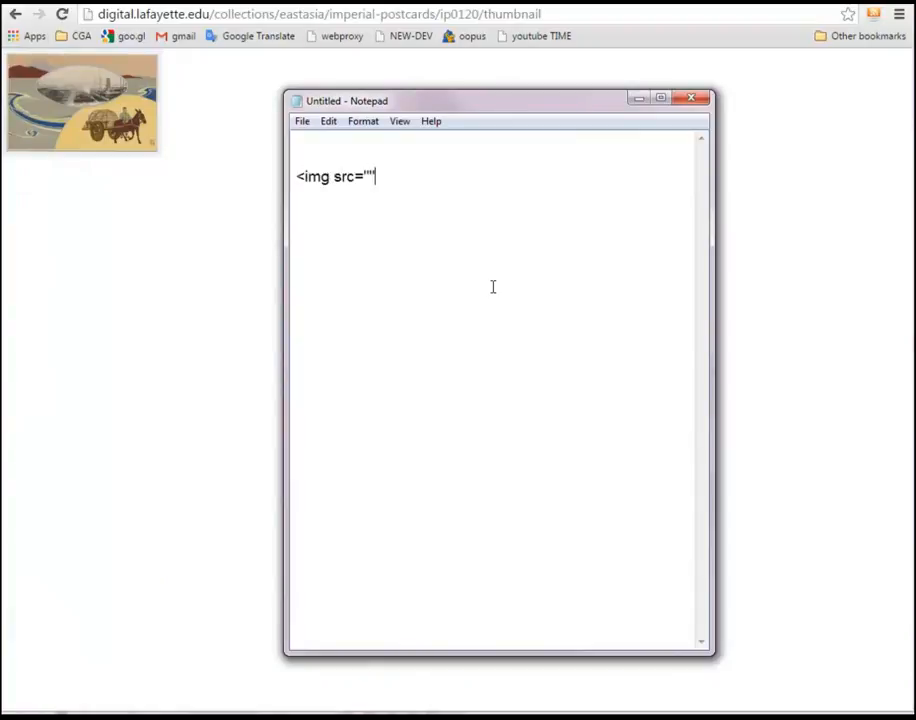
key(Left)
key(Left)
key(ctrl+v)
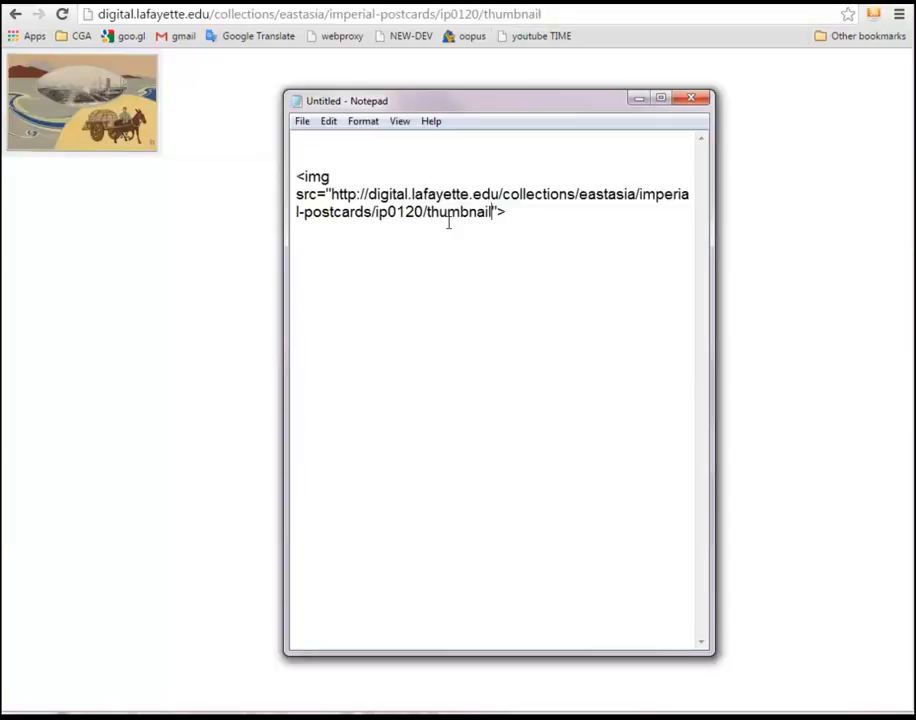
click(492, 212)
drag(514, 213, 280, 176)
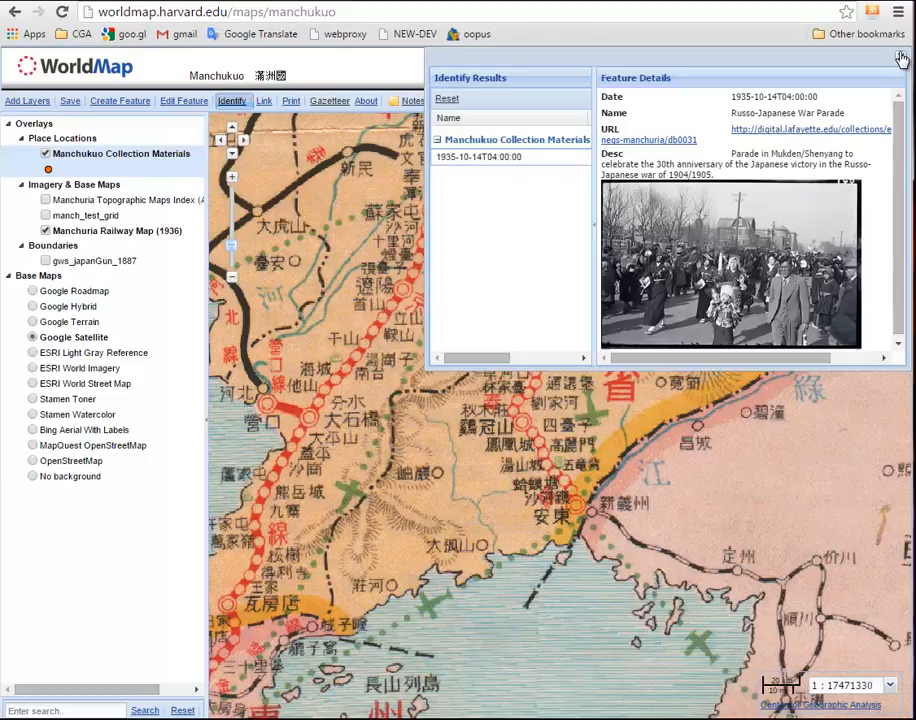
On the WorldMap Manchukuo map, close the identify results and hide the Manchuria Railway Map (1936) layer to show satellite imagery around Dalian.
click(900, 58)
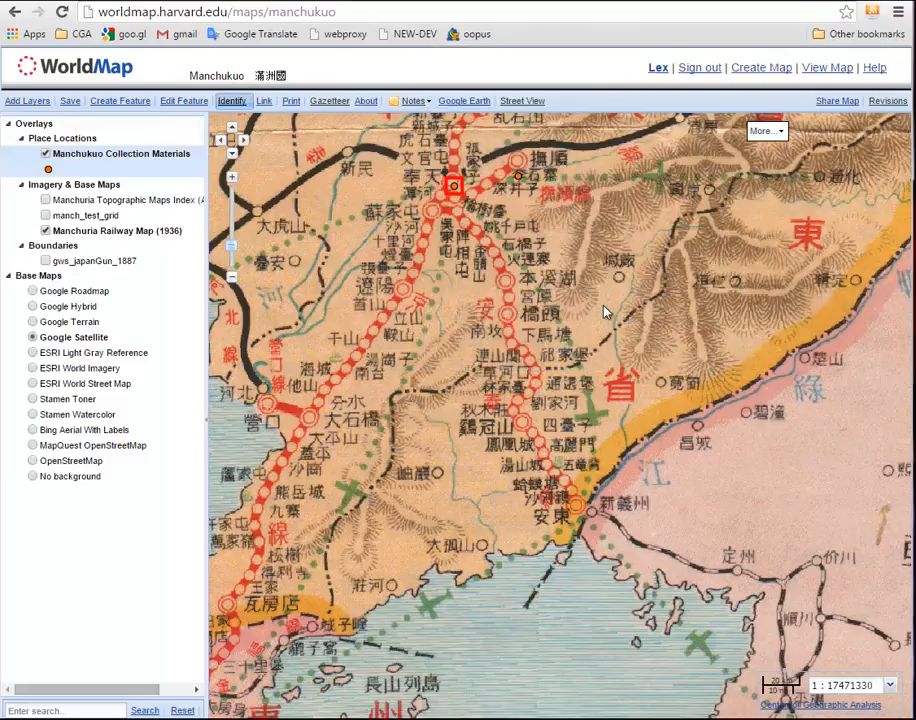
drag(425, 518, 551, 378)
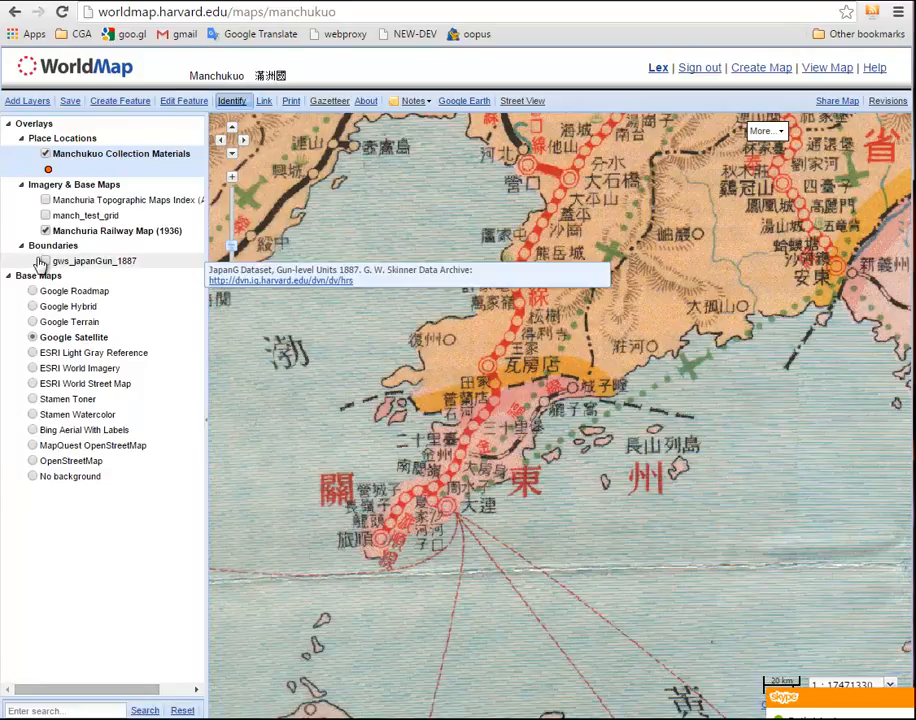
double_click(430, 503)
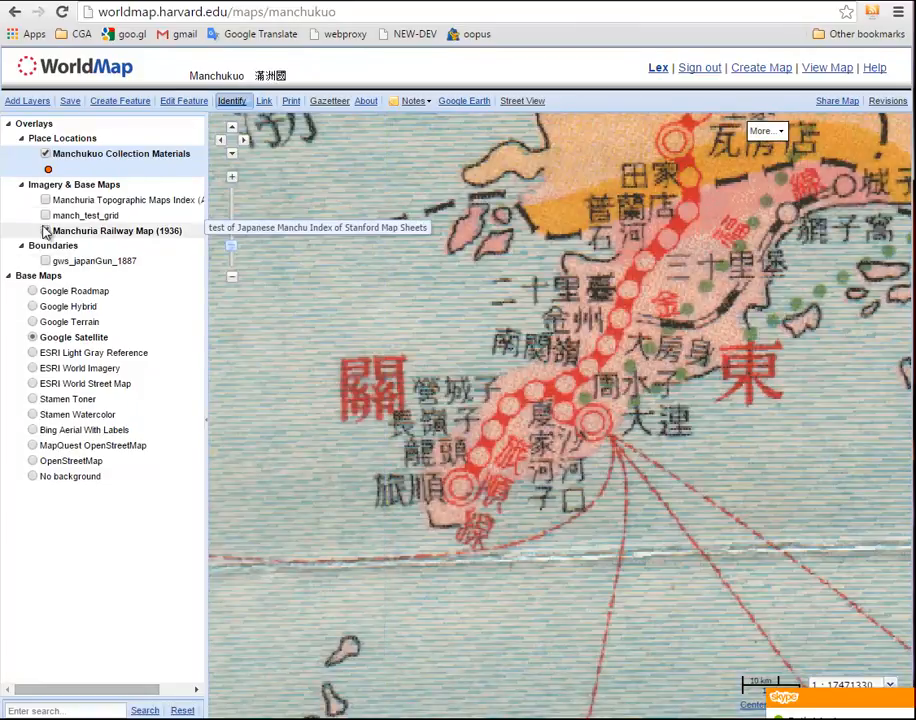
click(45, 230)
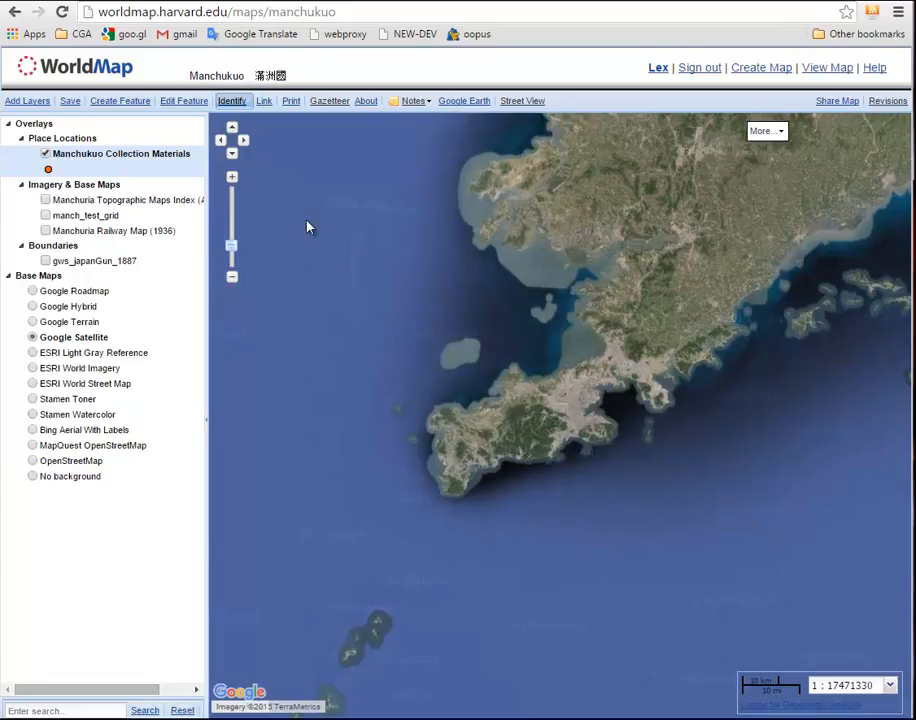
click(232, 177)
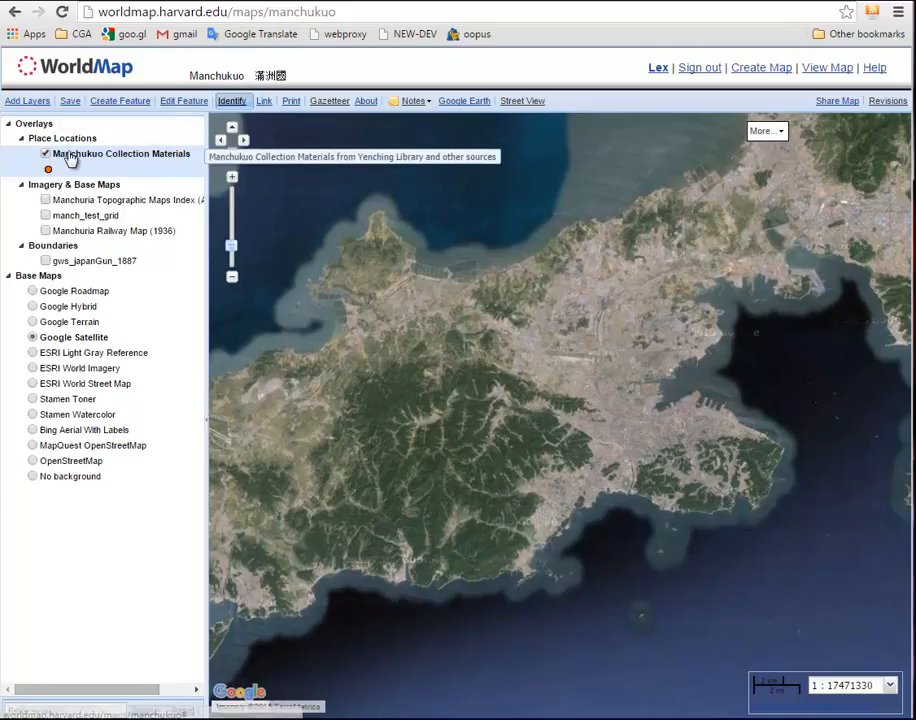
Create a point feature at Dalian's harbour in the Manchukuo Collection Materials layer and name it "Dairen Wharves".
click(120, 104)
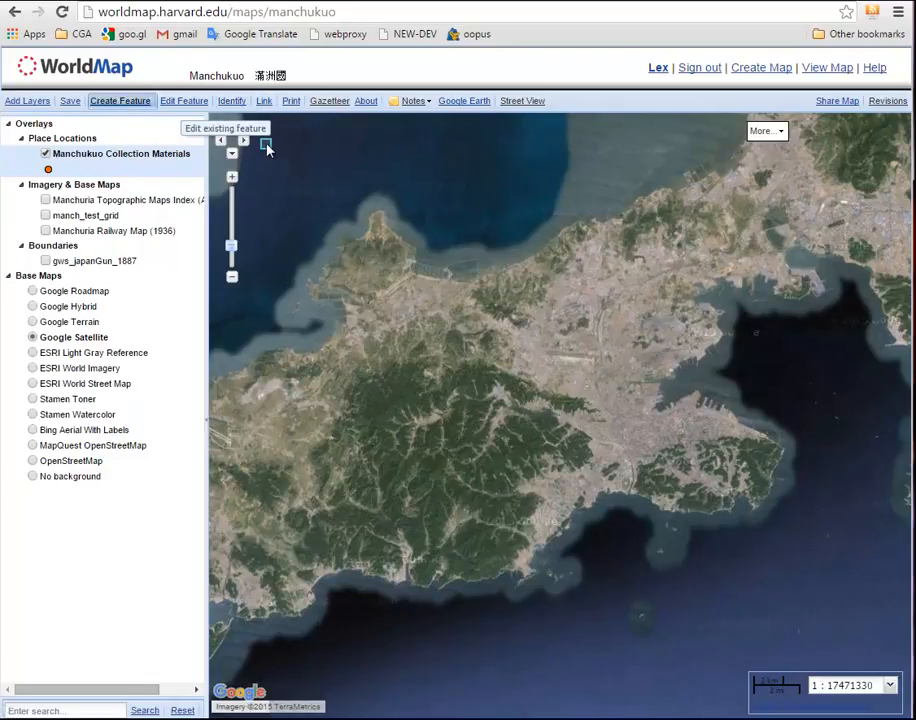
click(711, 408)
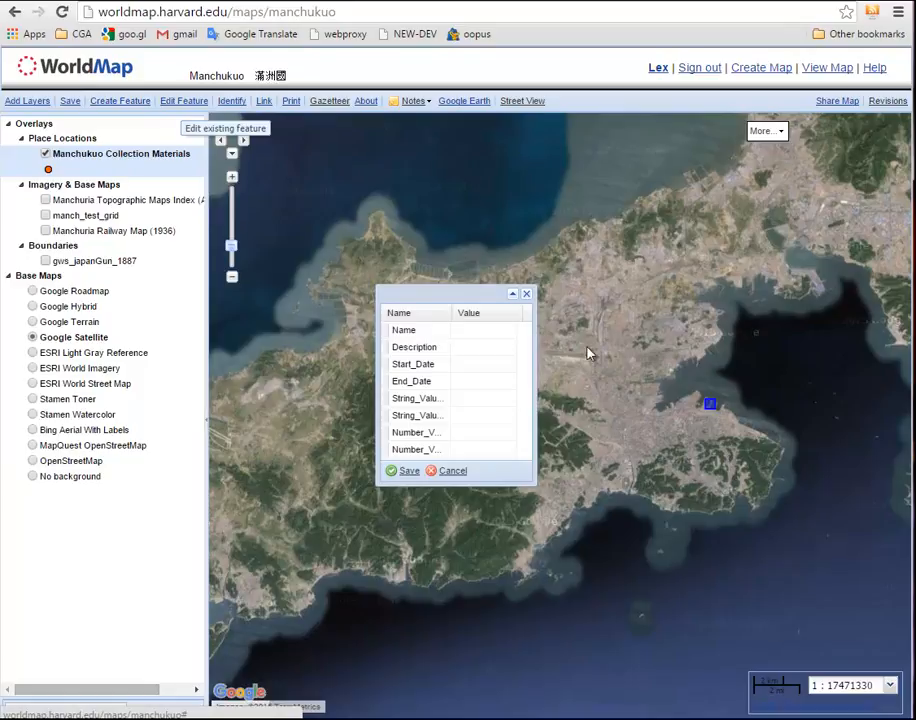
click(464, 331)
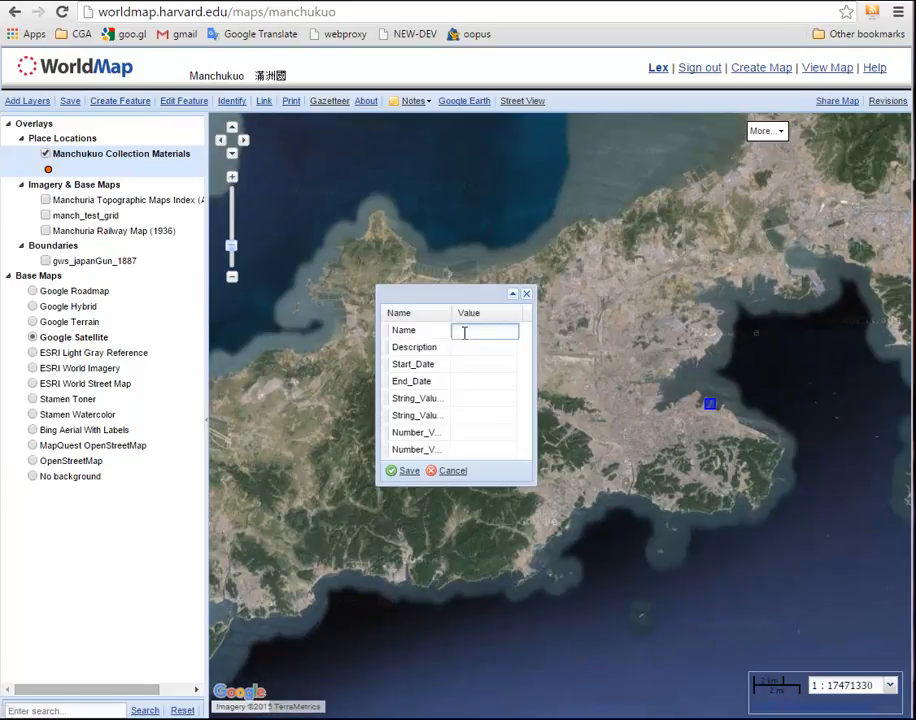
text(Dairen Wharves)
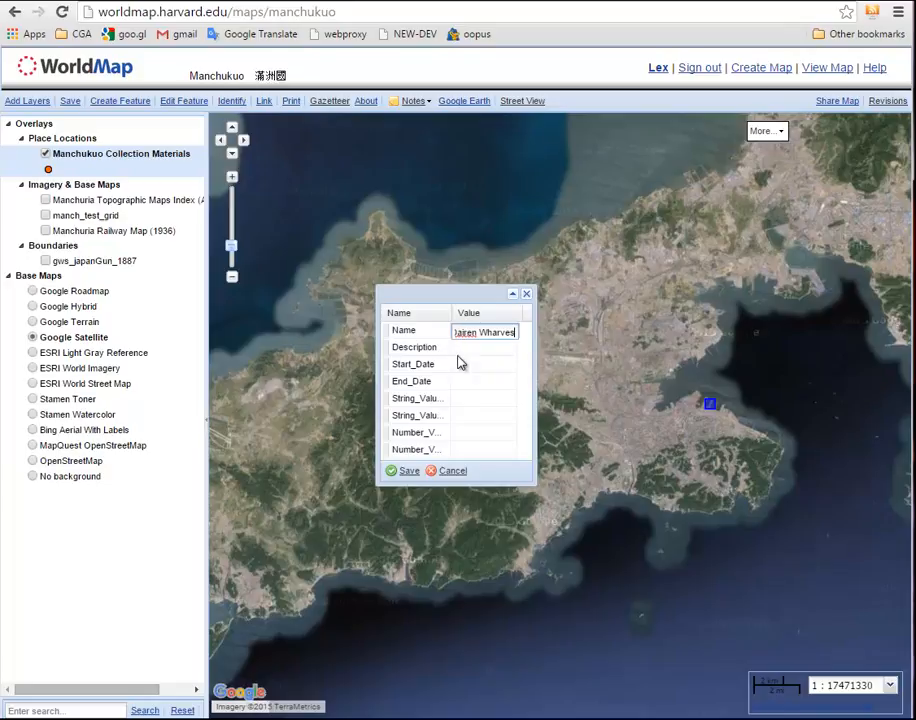
Copy the beginning date 1907-03-01 from the Notepad notes into the new point's Start_Date.
click(463, 365)
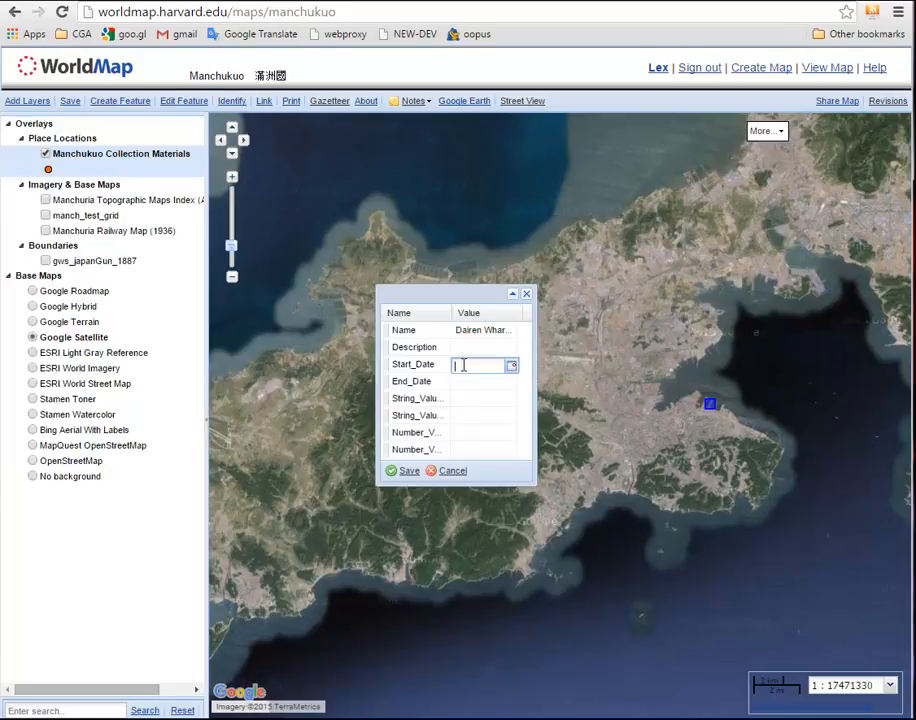
key(alt+Tab)
key(alt+Tab)
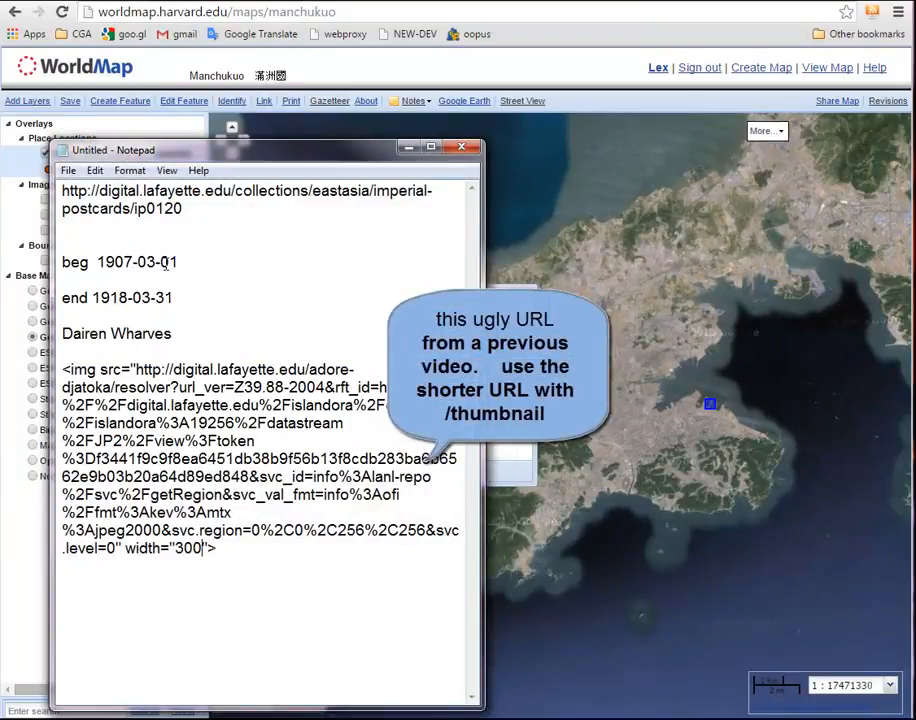
drag(177, 261, 98, 262)
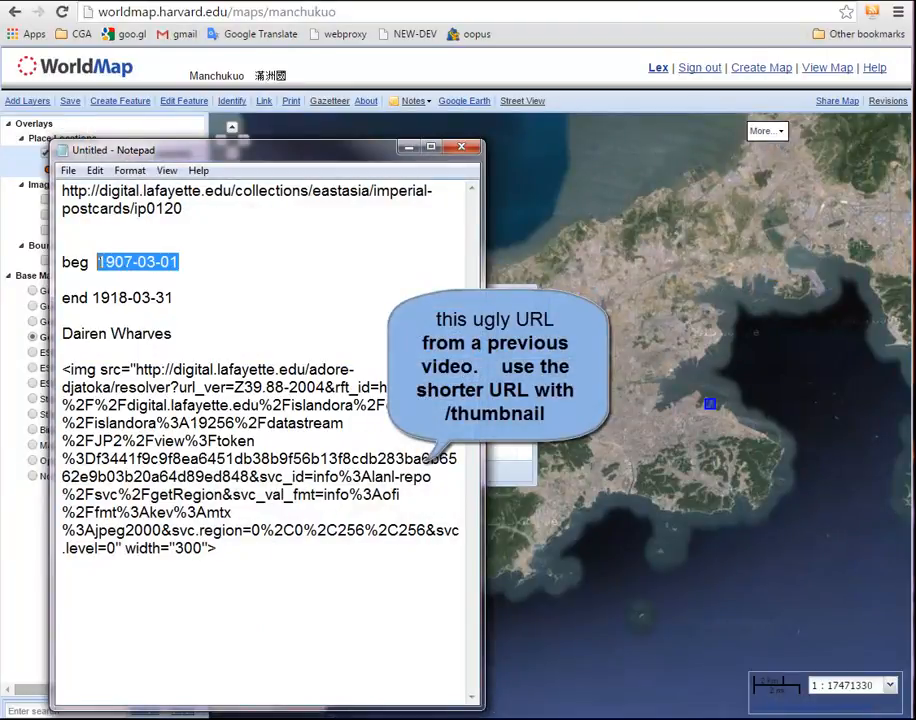
key(ctrl+c)
key(alt+Tab)
key(ctrl+v)
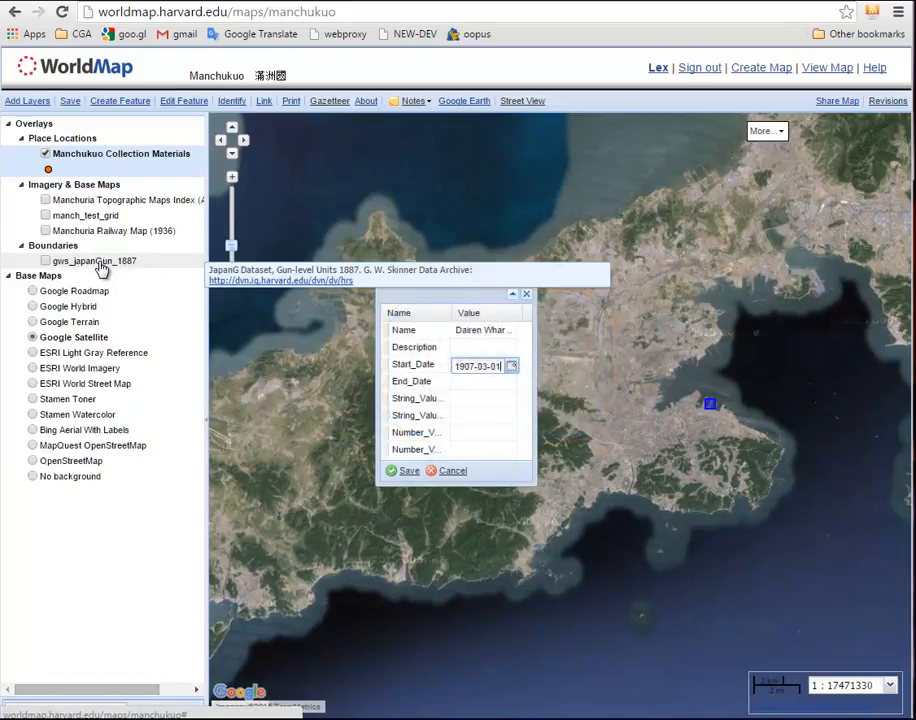
Copy the end date 1918-03-31 from the Notepad notes into the point's End_Date.
click(460, 384)
key(alt+Tab)
drag(176, 298, 92, 298)
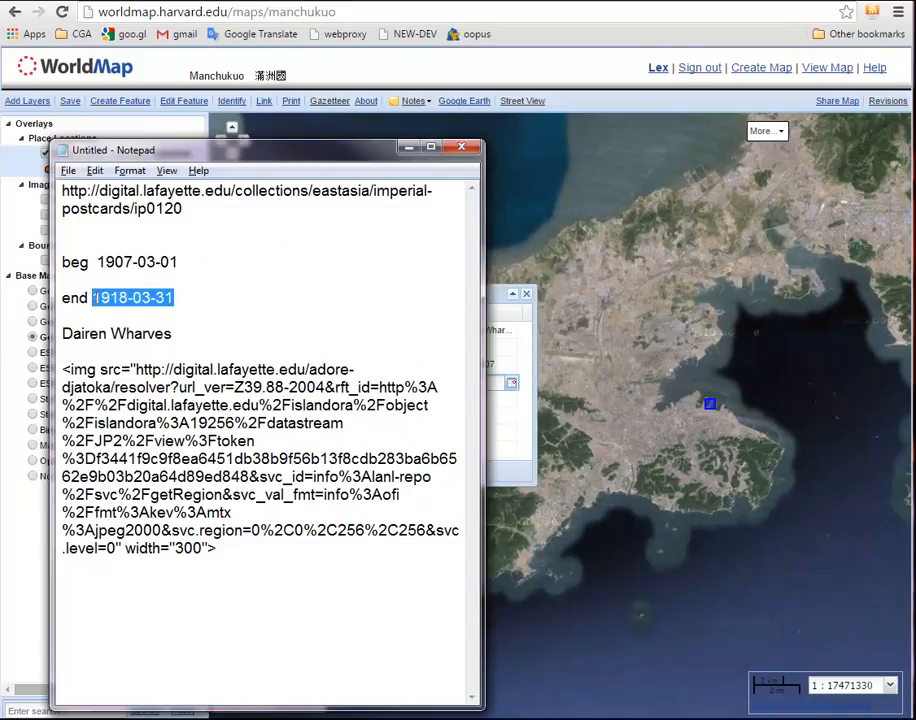
key(alt+Tab)
key(ctrl+v)
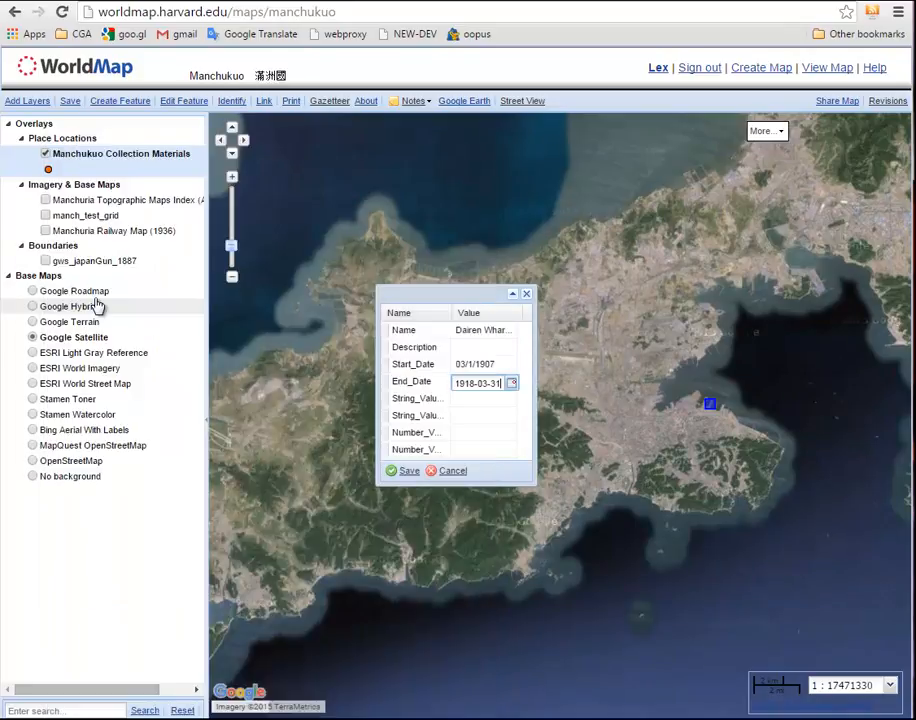
Copy the postcard's img tag from the Notepad notes into the new point's Description as HTML source and save the description.
click(476, 348)
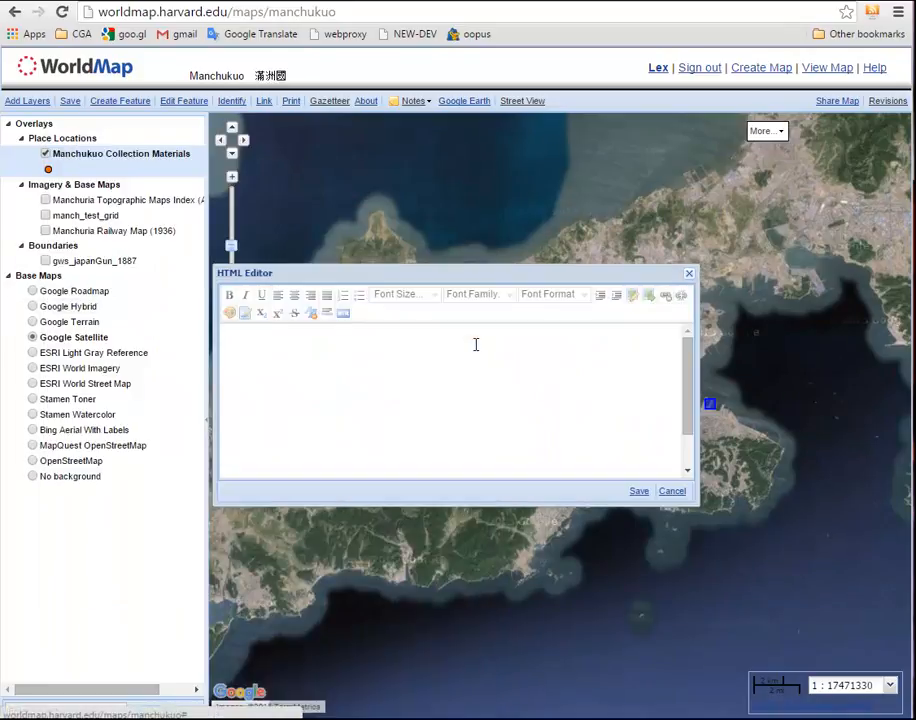
key(alt+Tab)
drag(216, 549, 58, 368)
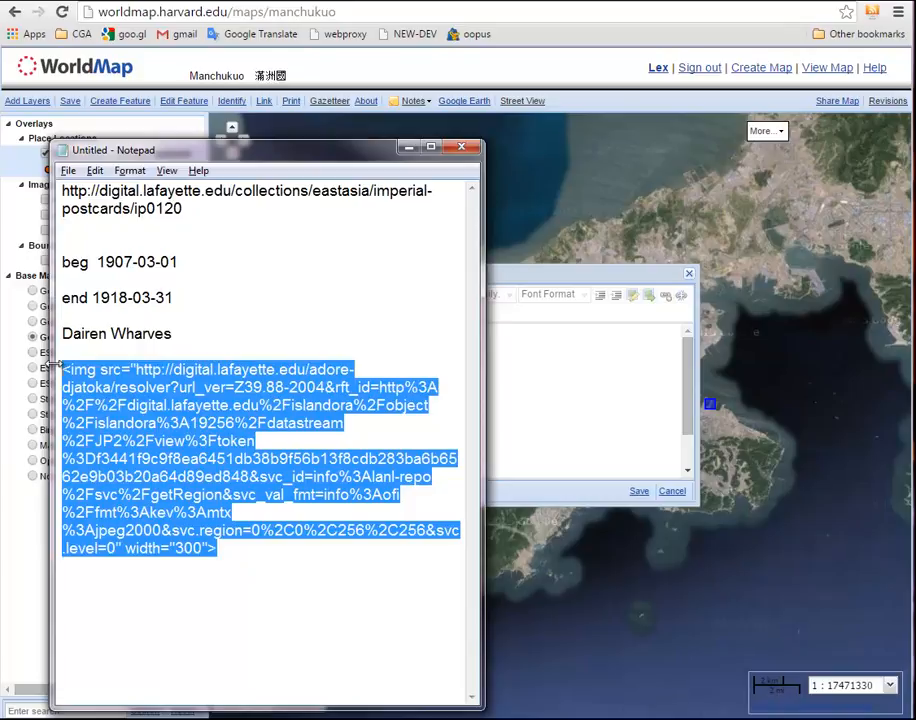
key(alt+Tab)
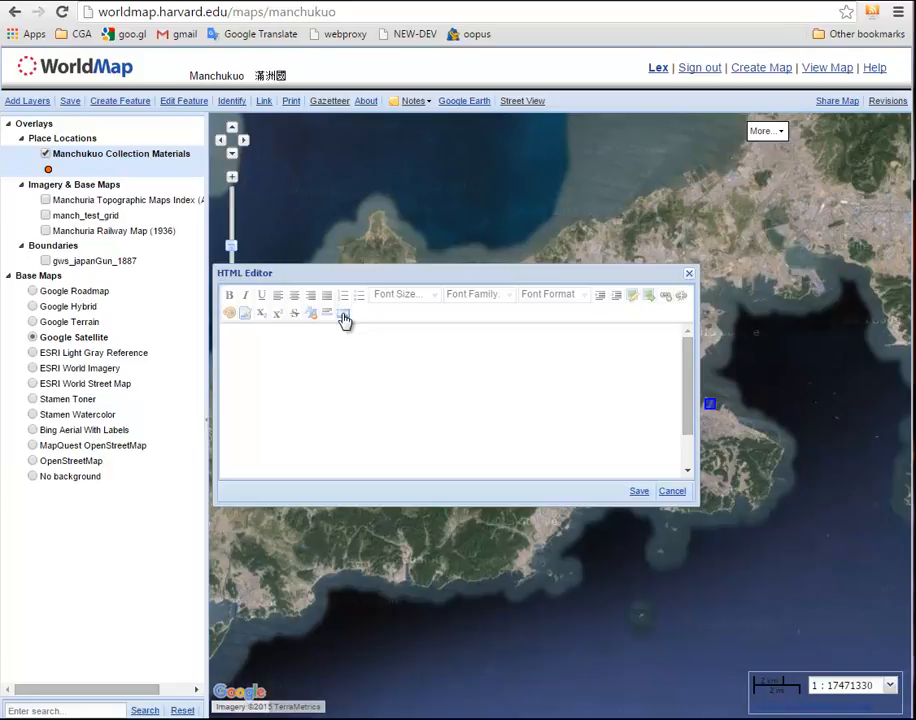
click(578, 371)
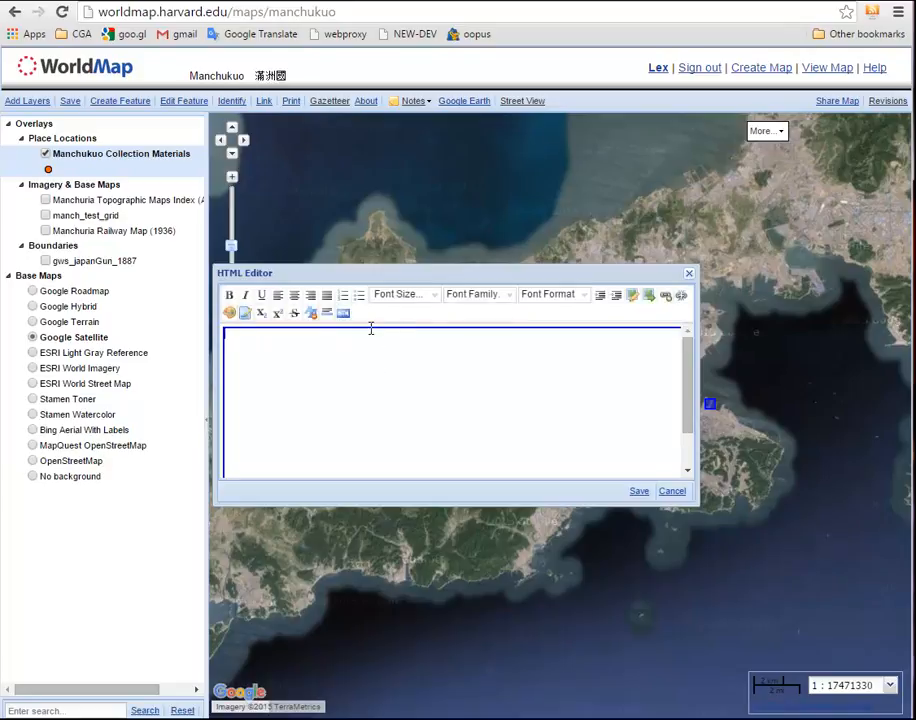
click(343, 313)
click(406, 355)
key(ctrl+v)
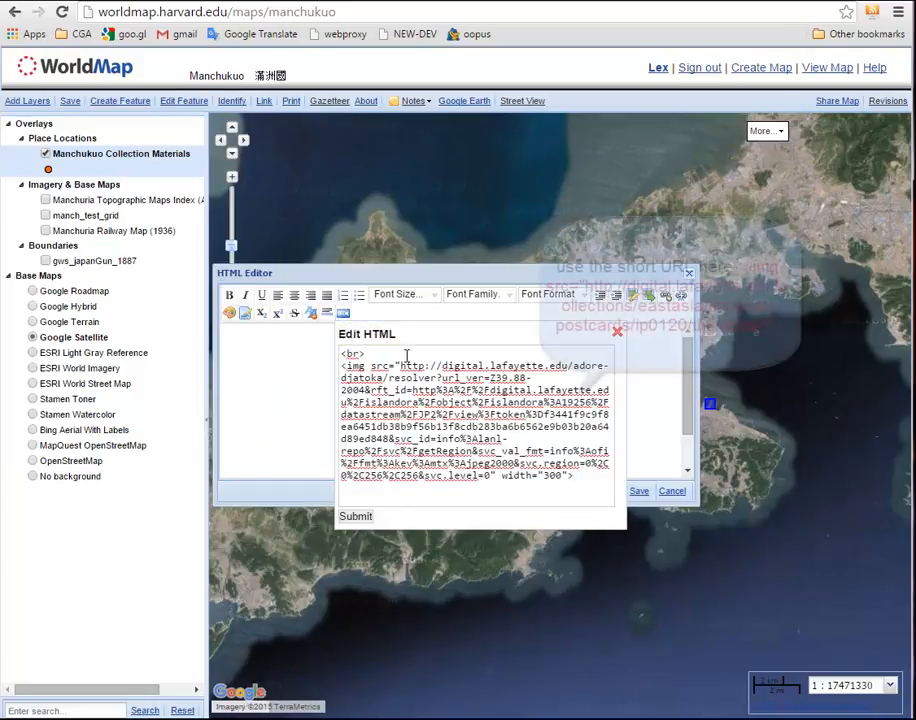
click(355, 517)
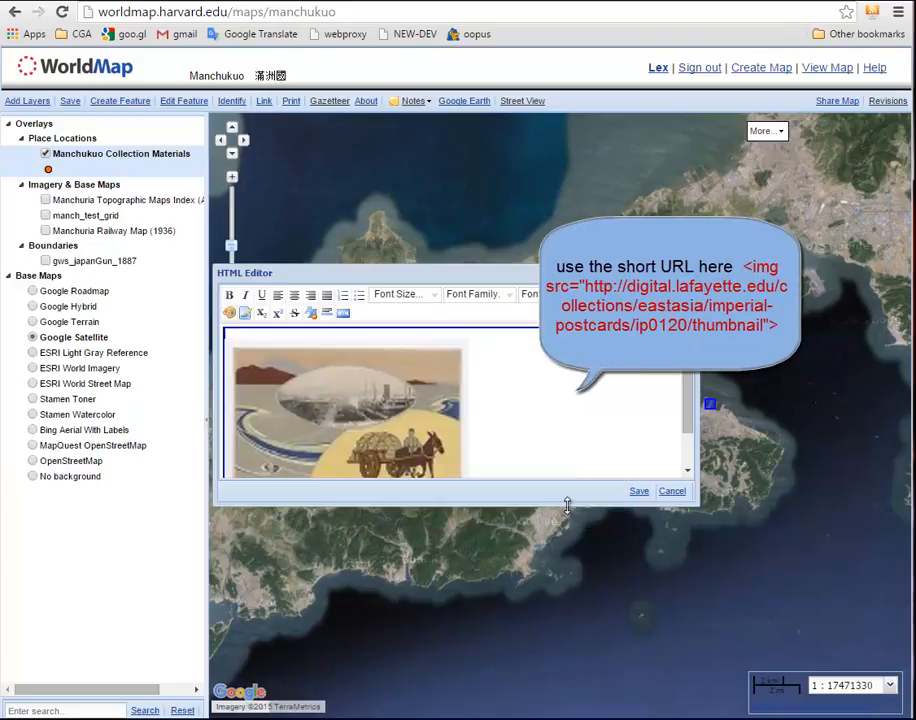
click(639, 491)
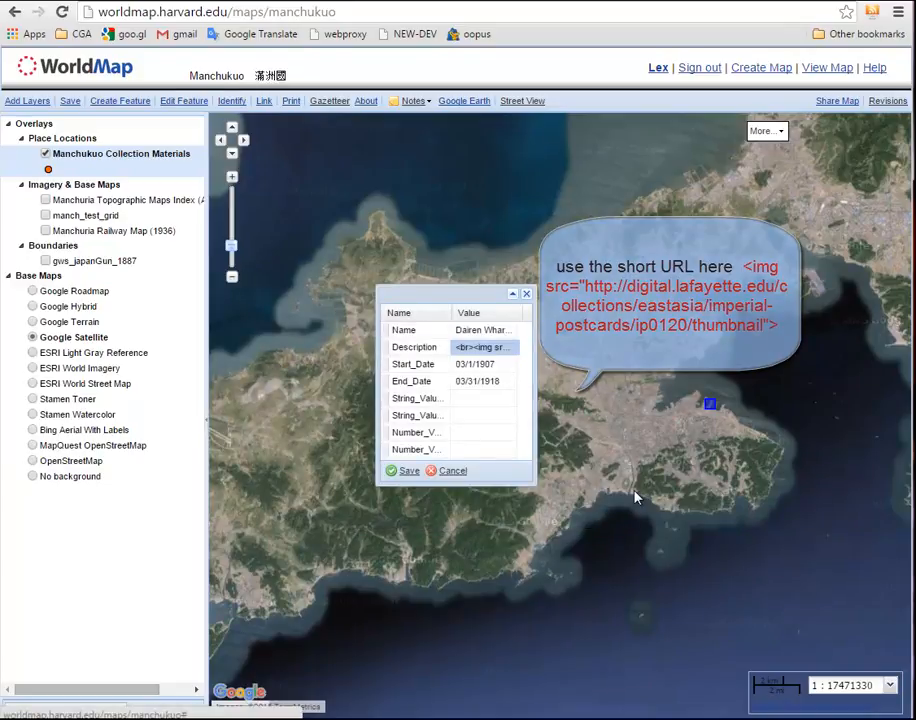
click(469, 399)
key(alt+Tab)
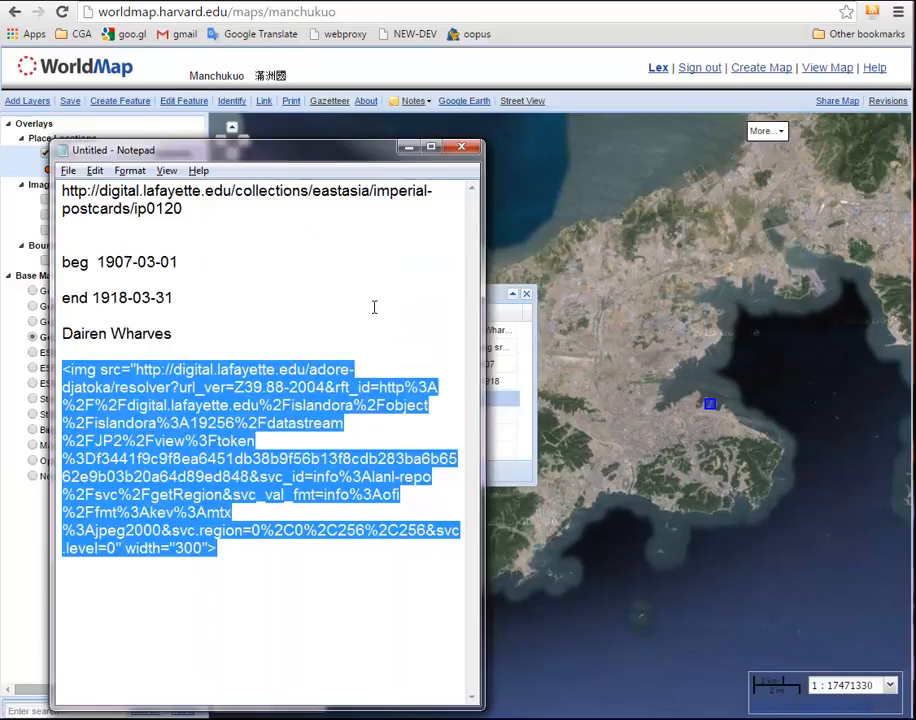
drag(185, 208, 18, 128)
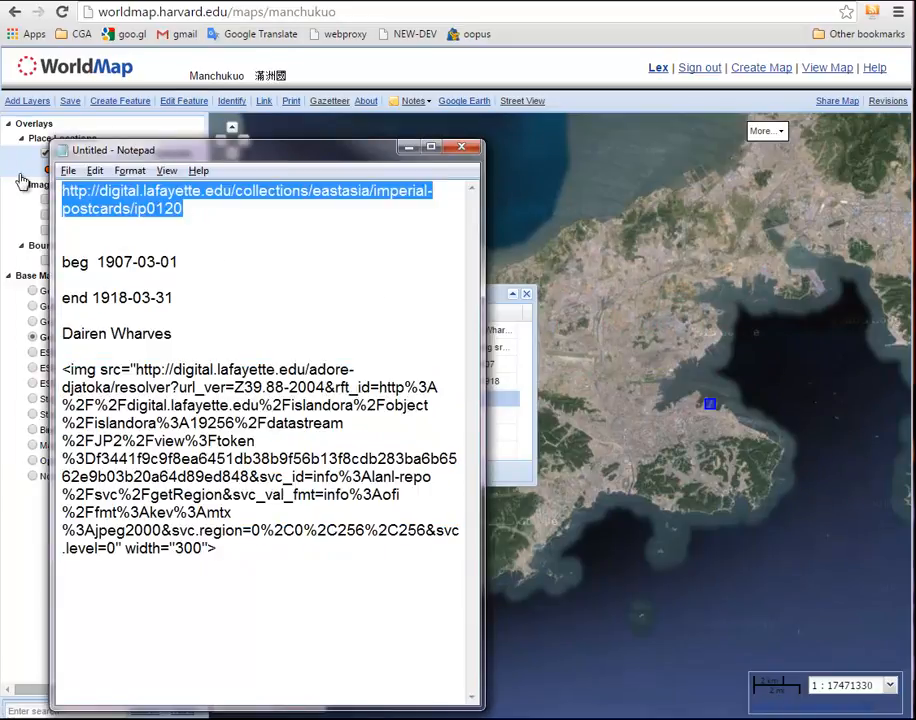
key(alt+Tab)
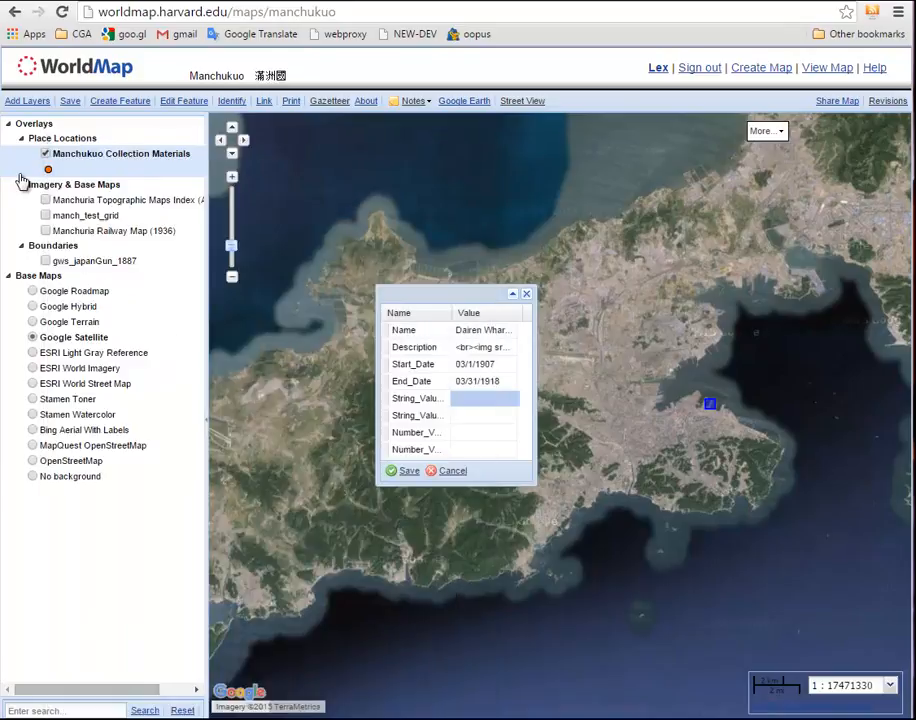
click(477, 399)
key(ctrl+v)
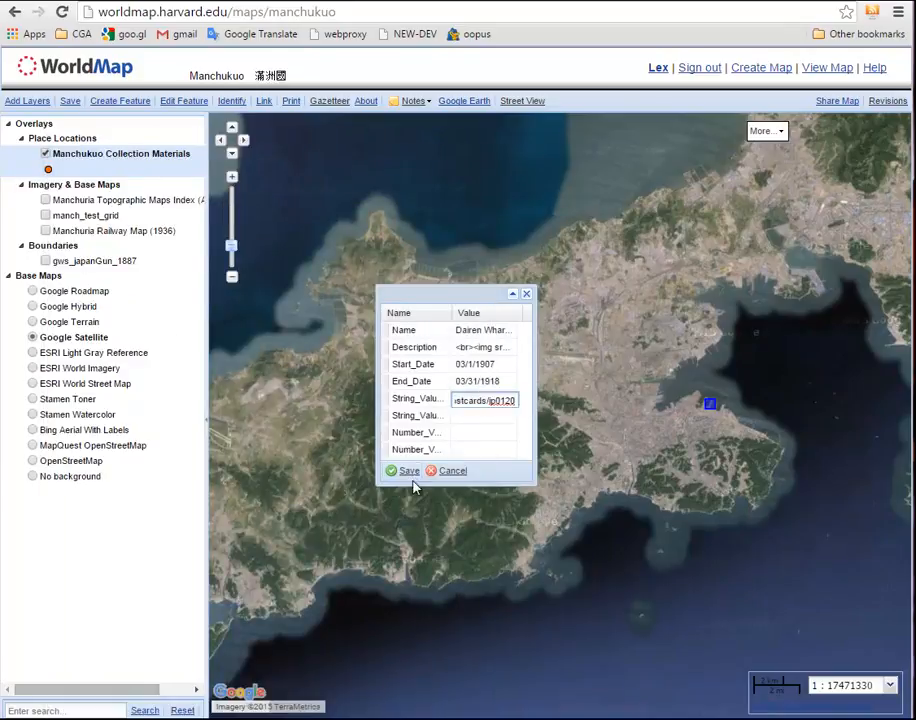
click(477, 416)
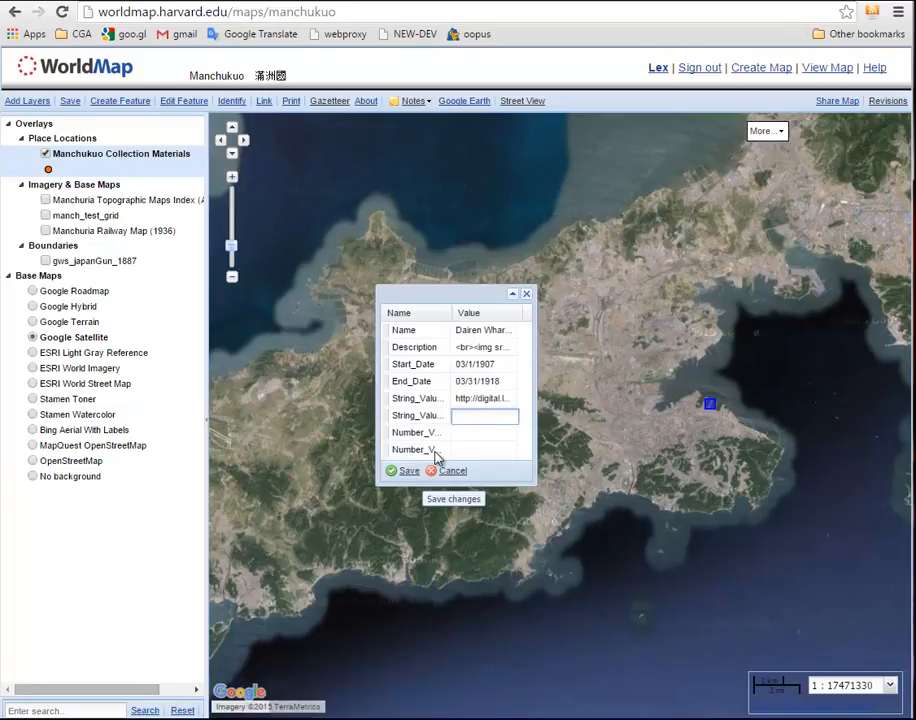
click(409, 471)
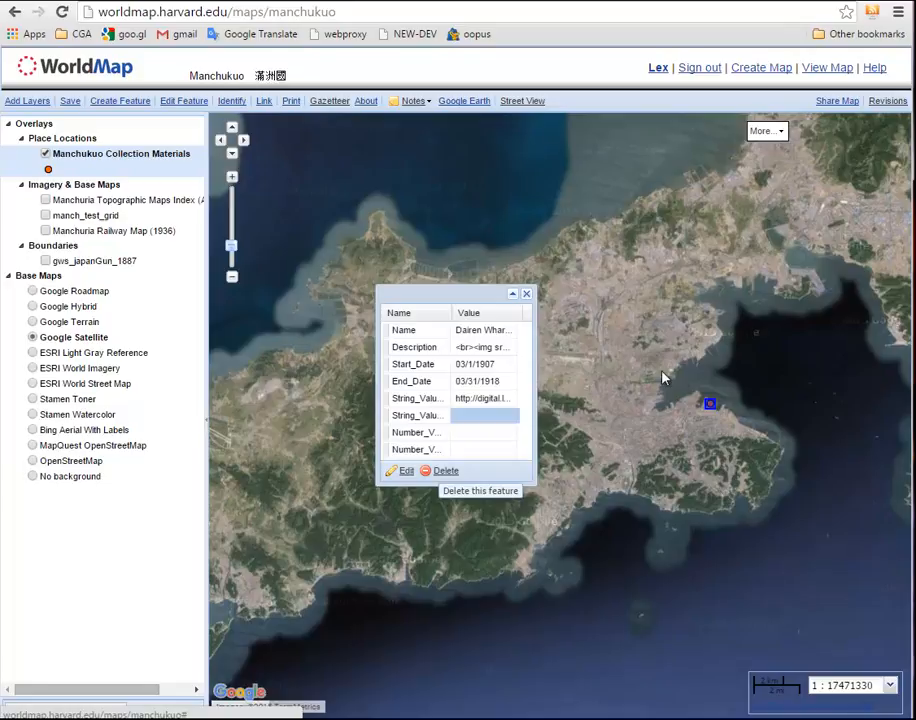
click(527, 295)
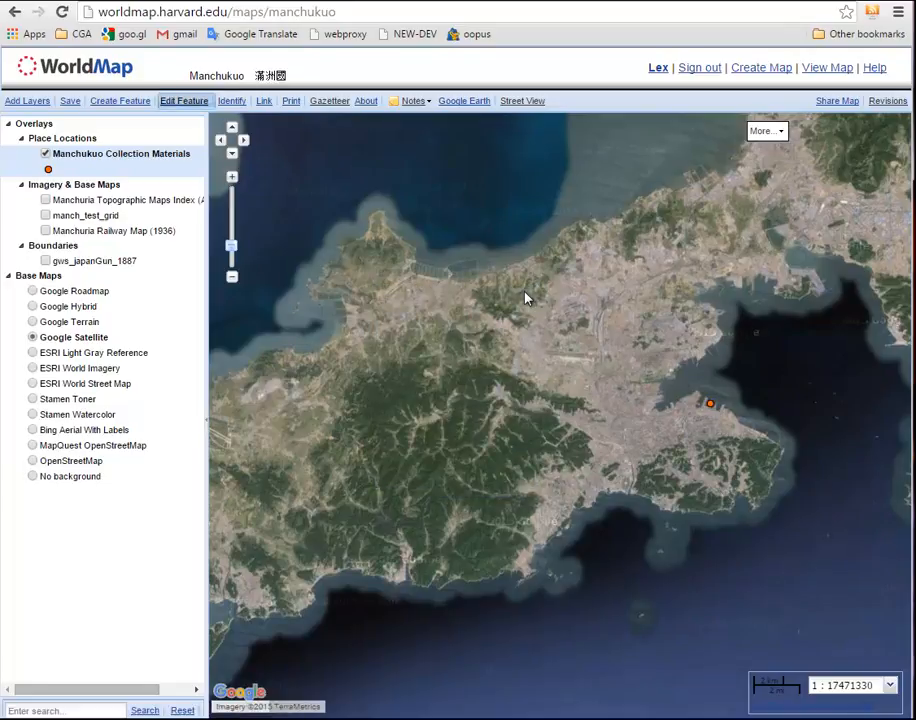
Save the map view at the Manchuria Railway Map (1936) extent, with that layer and the Manchuria Topographic Maps Index displayed.
click(70, 103)
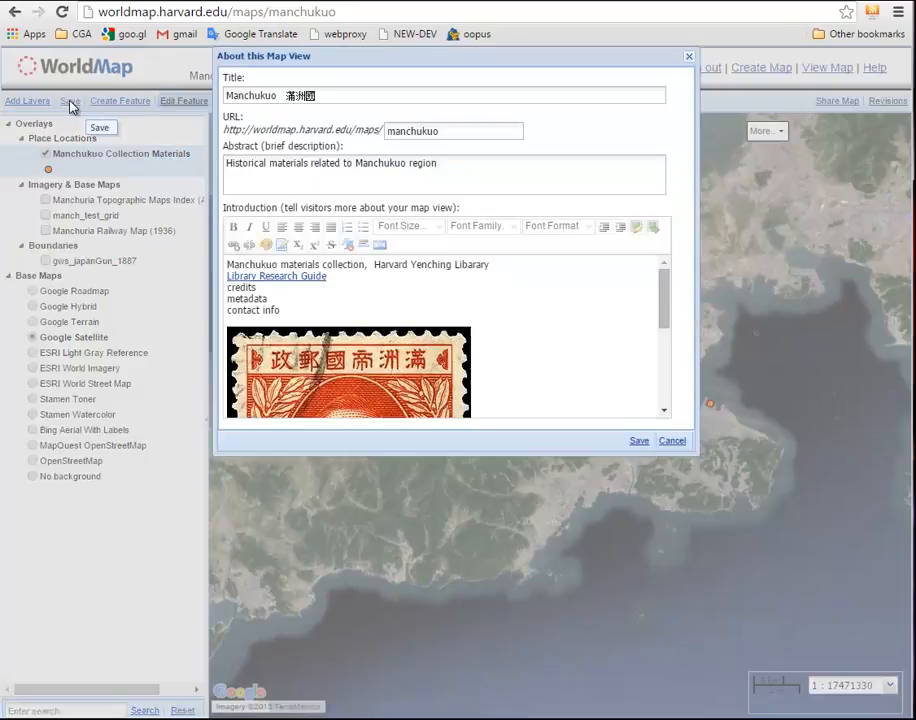
click(672, 441)
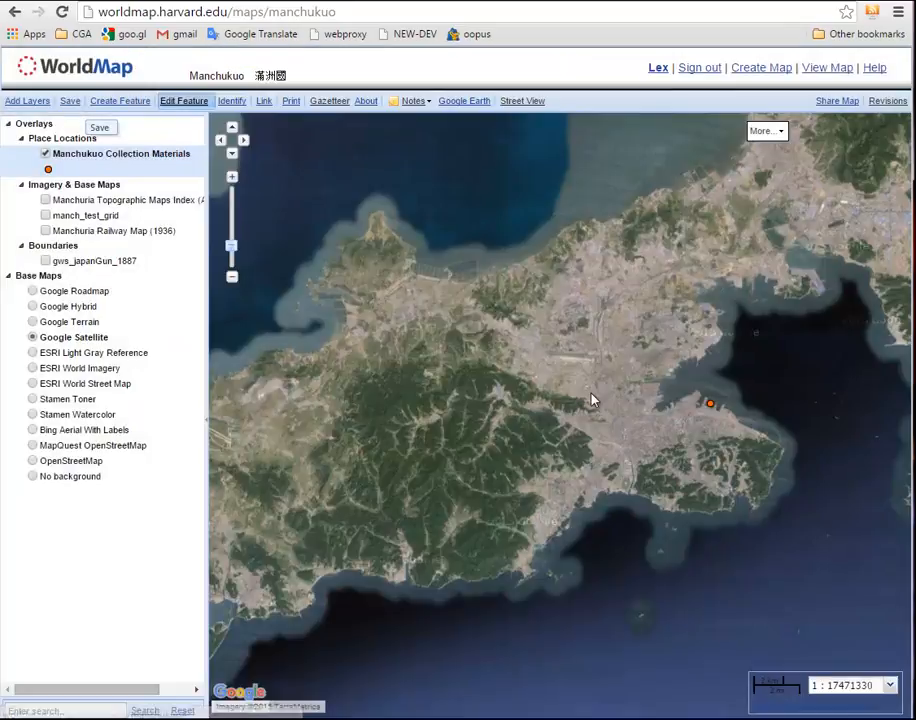
click(232, 279)
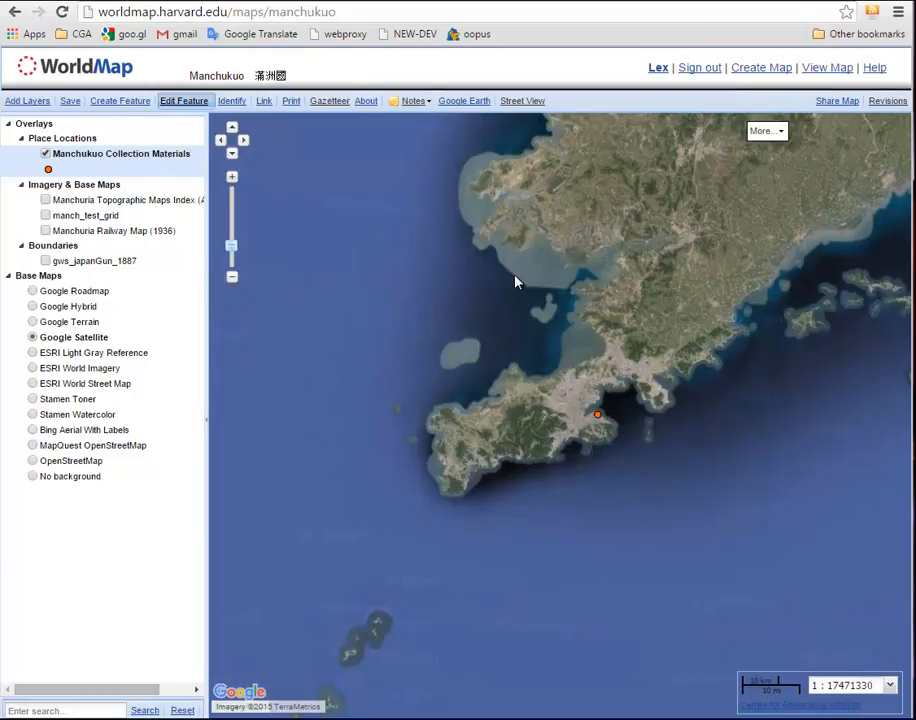
drag(515, 275, 379, 396)
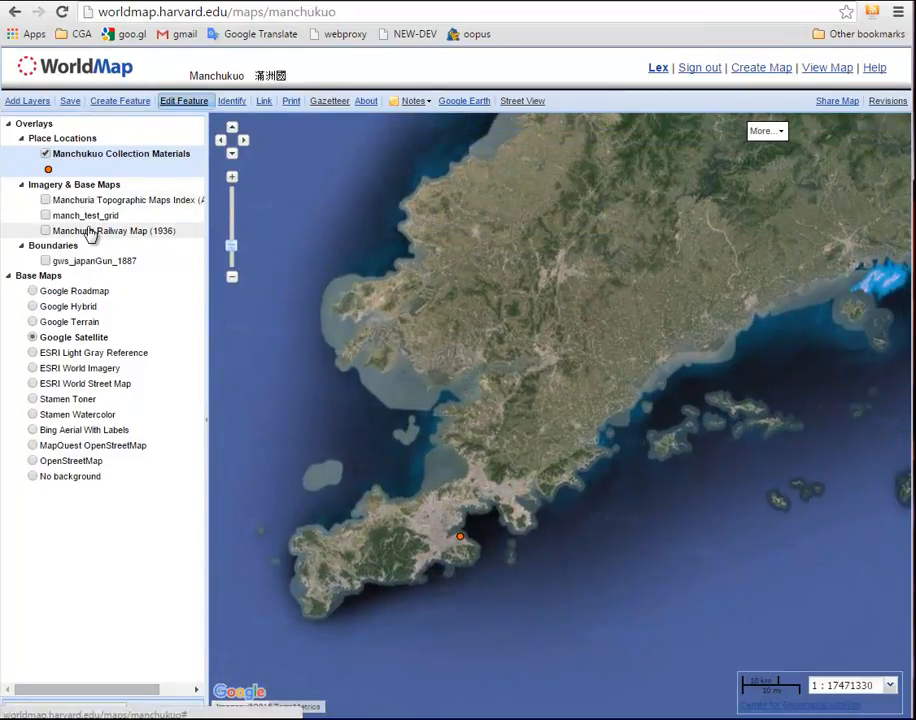
right_click(89, 231)
click(140, 239)
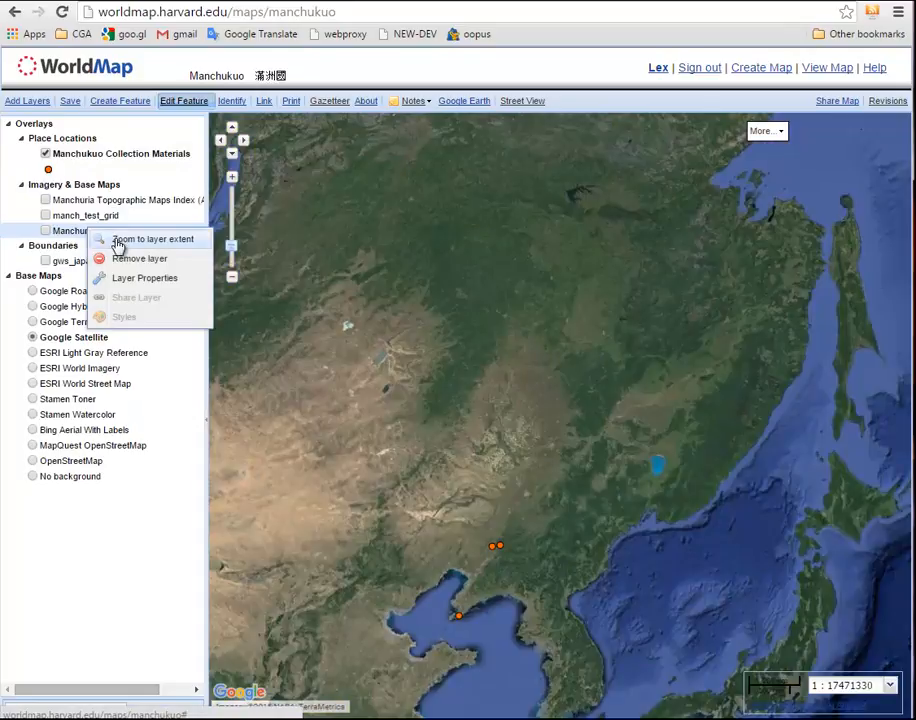
click(45, 231)
click(45, 200)
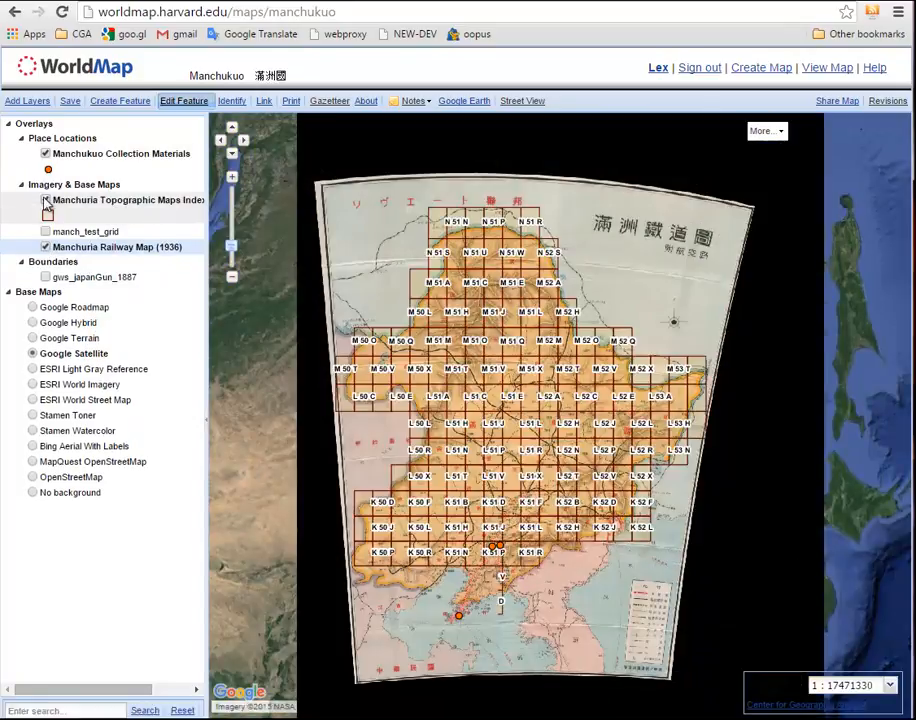
click(71, 103)
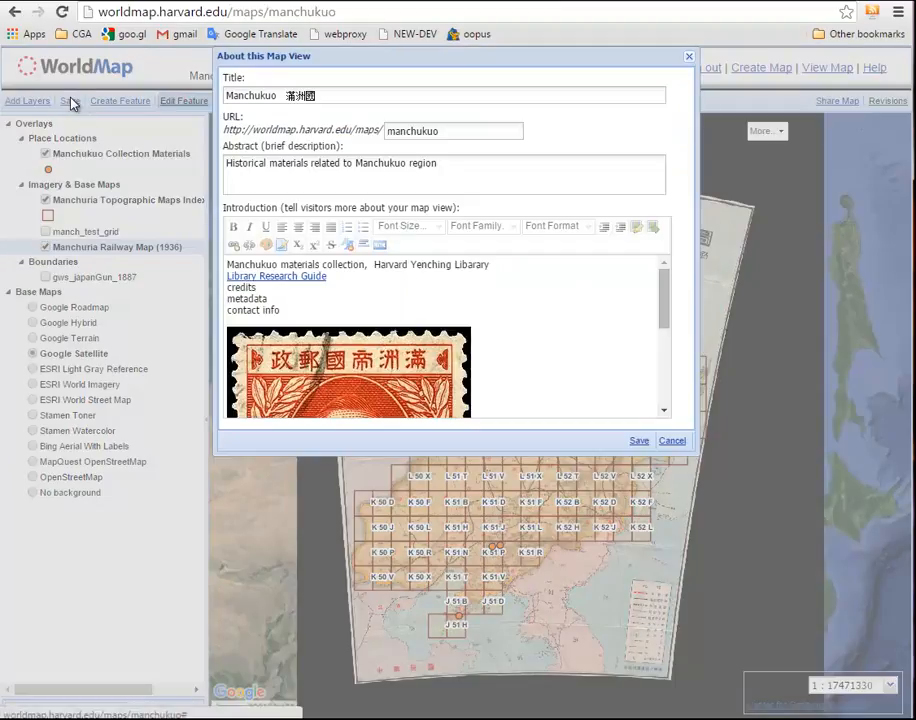
click(636, 441)
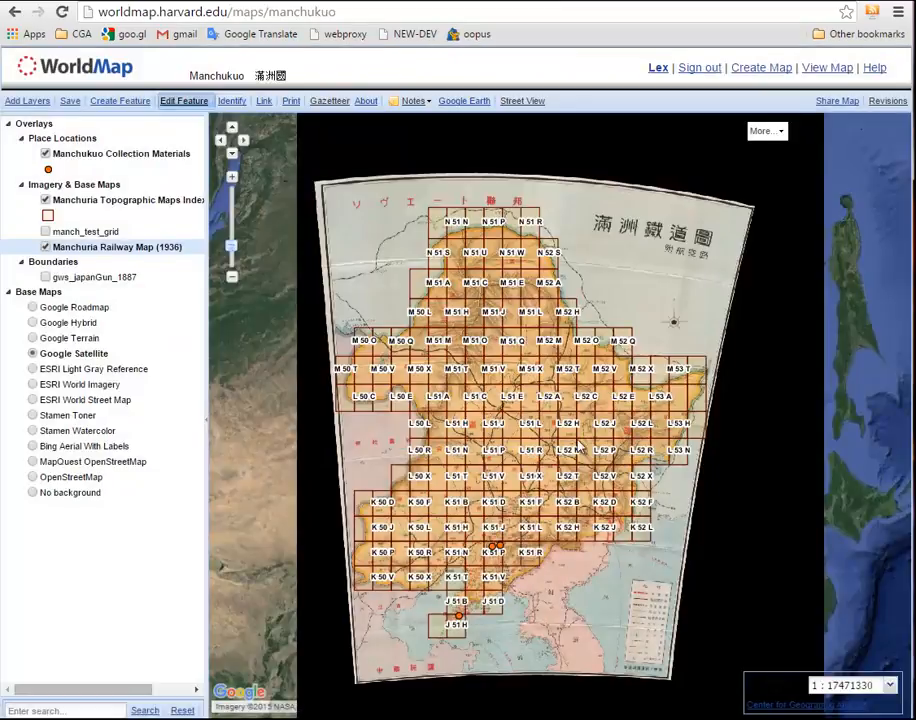
Hide the Manchuria Railway Map (1936) and Topographic Maps Index layers, leaving the Manchukuo Collection Materials points over satellite imagery around the Liaodong Peninsula.
right_click(133, 156)
click(164, 171)
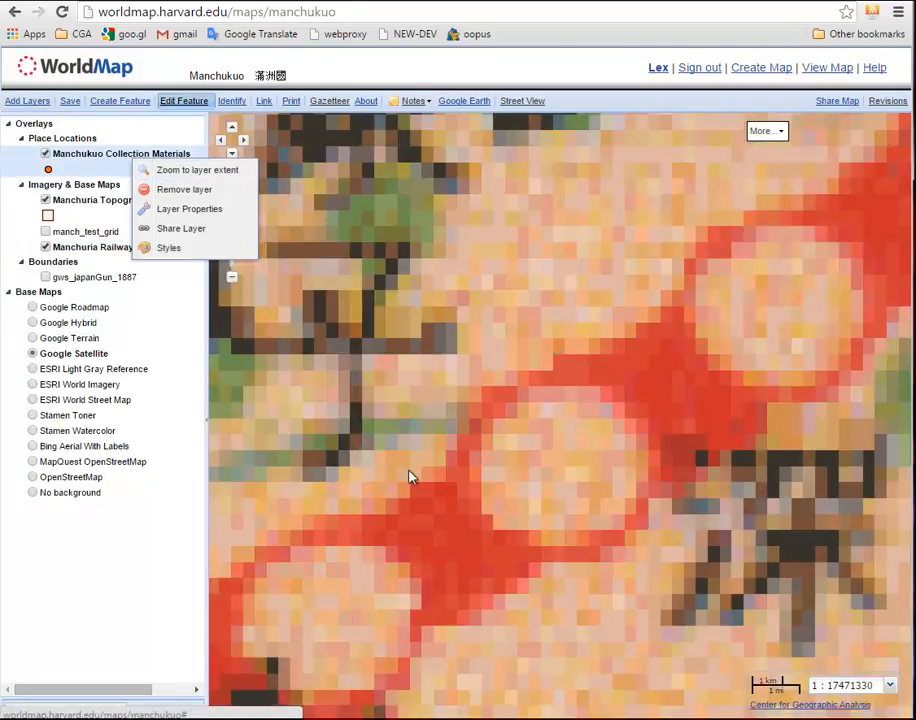
click(45, 247)
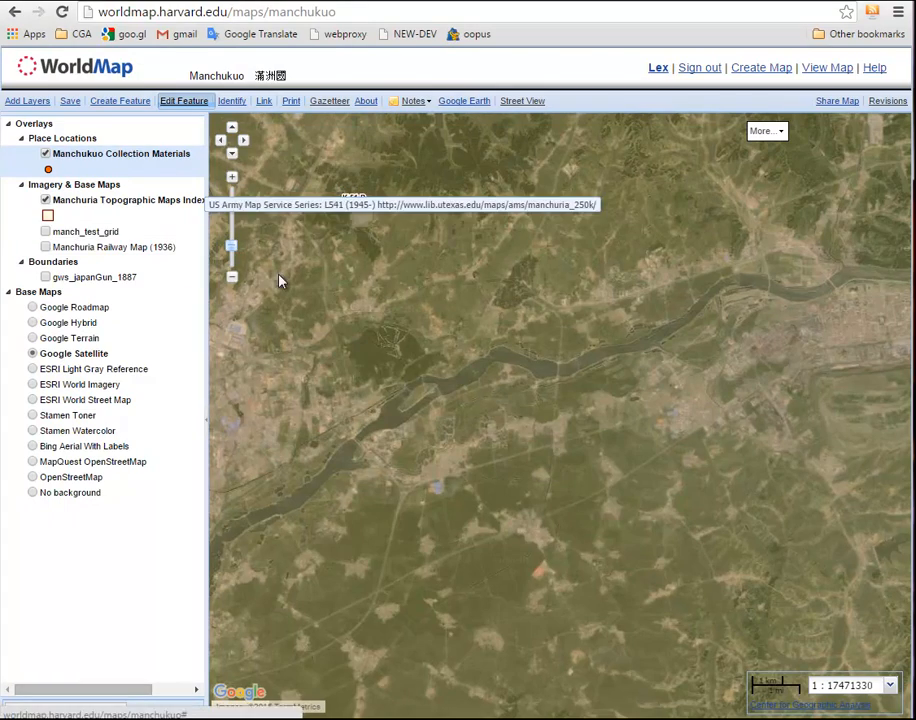
click(231, 279)
click(231, 279)
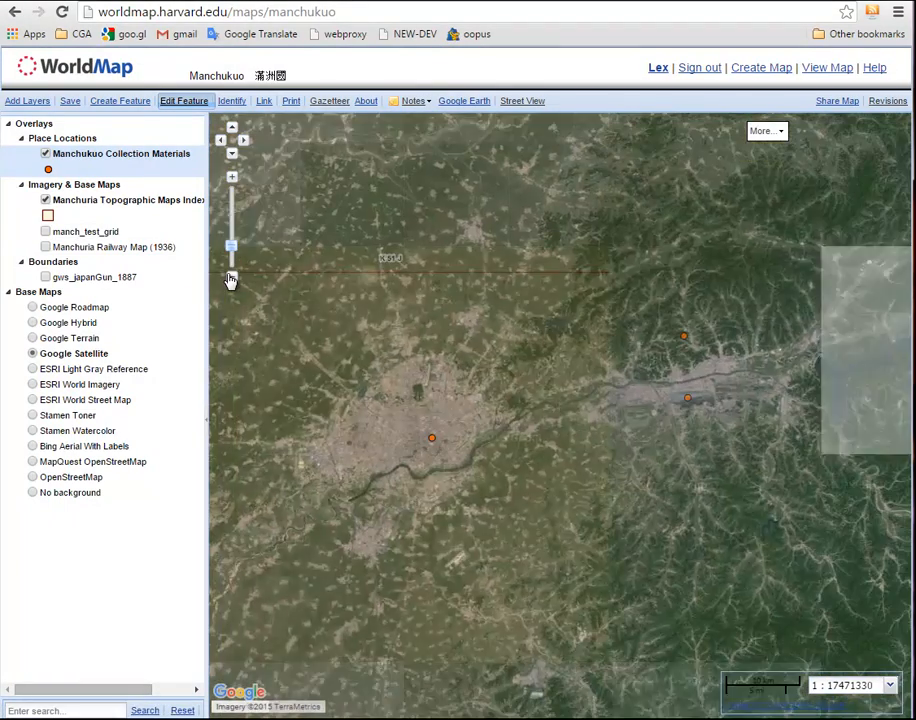
click(231, 279)
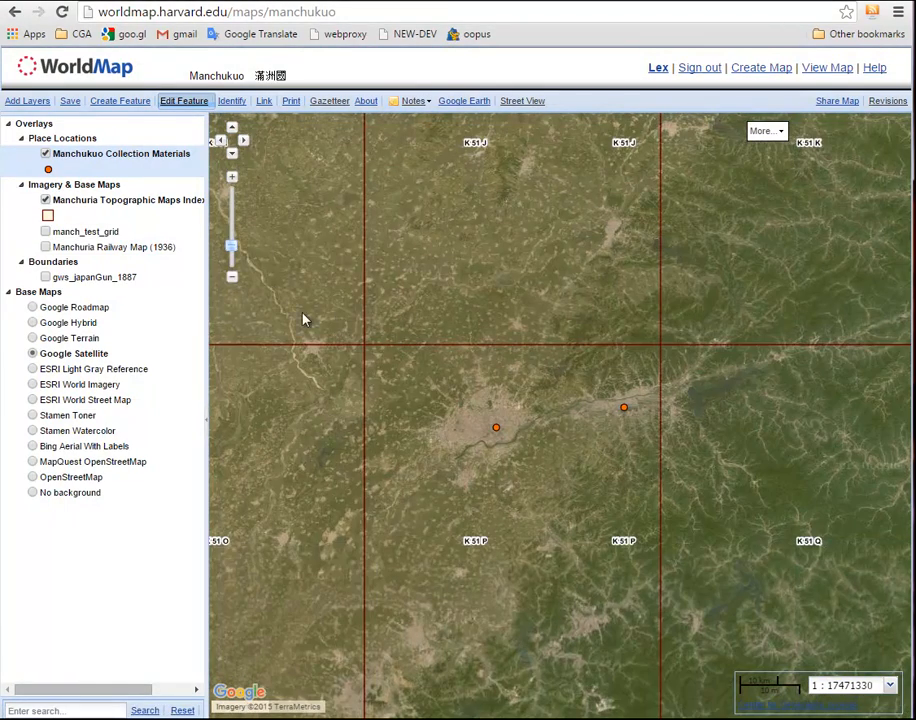
click(231, 279)
click(231, 279)
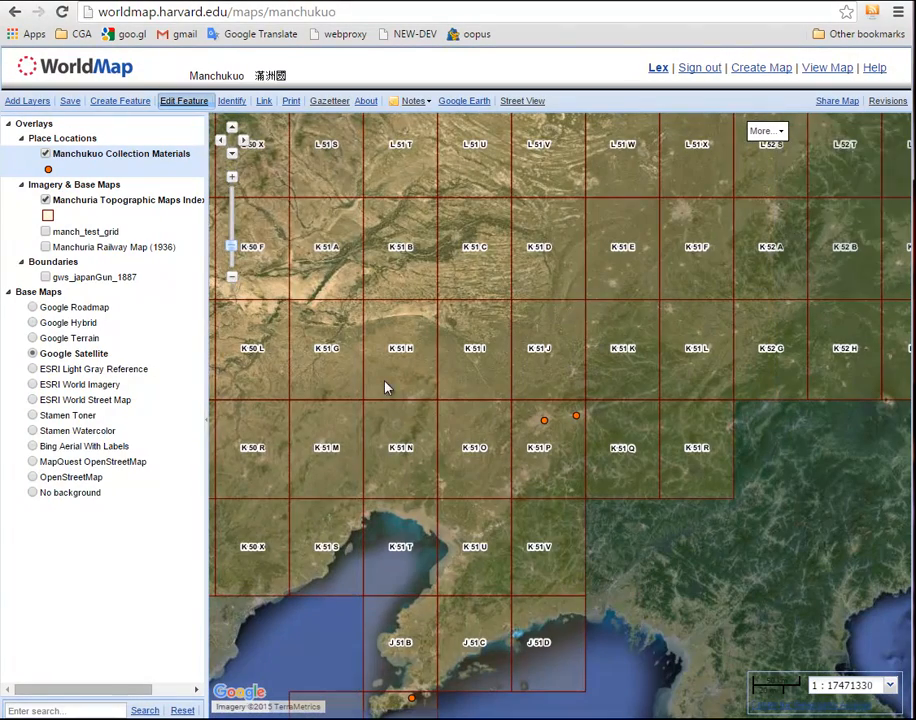
click(45, 200)
drag(297, 487, 312, 365)
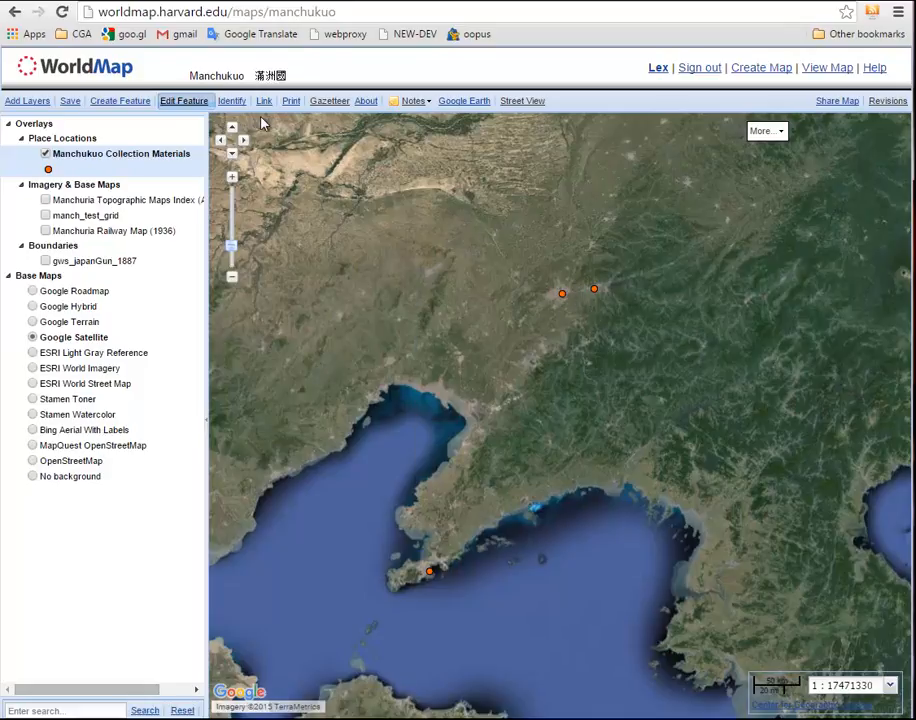
Identify the western of the two collection points near Mukden to view its feature details, and close the results.
click(232, 102)
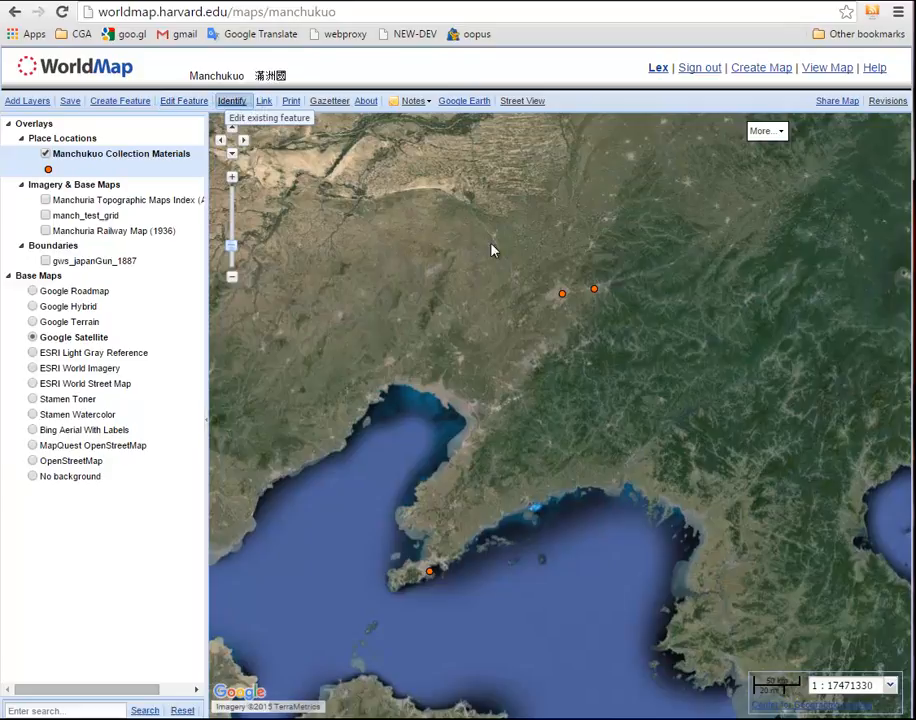
click(562, 296)
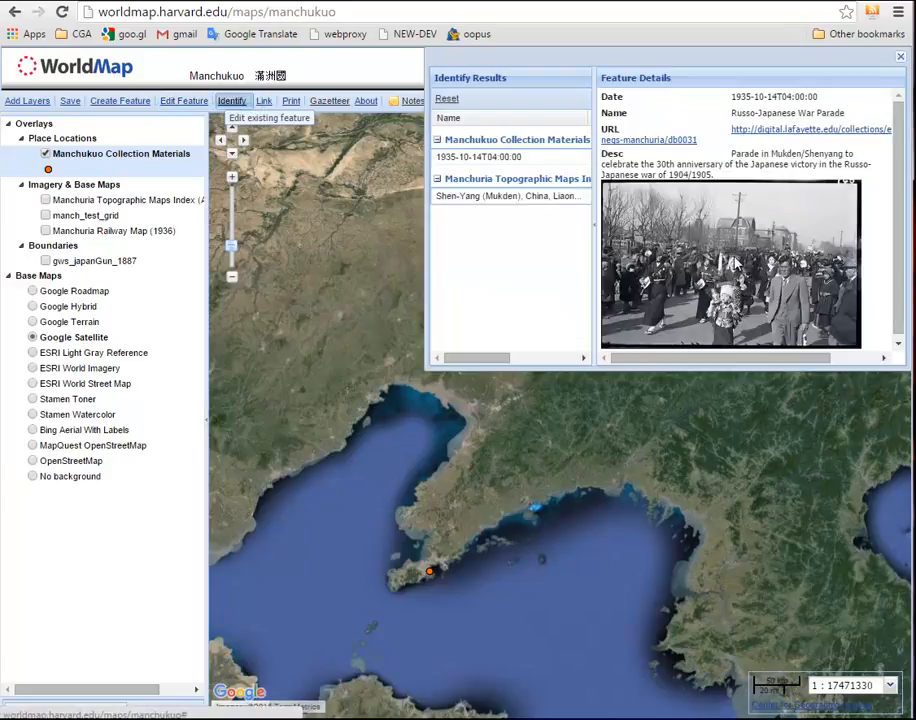
click(900, 57)
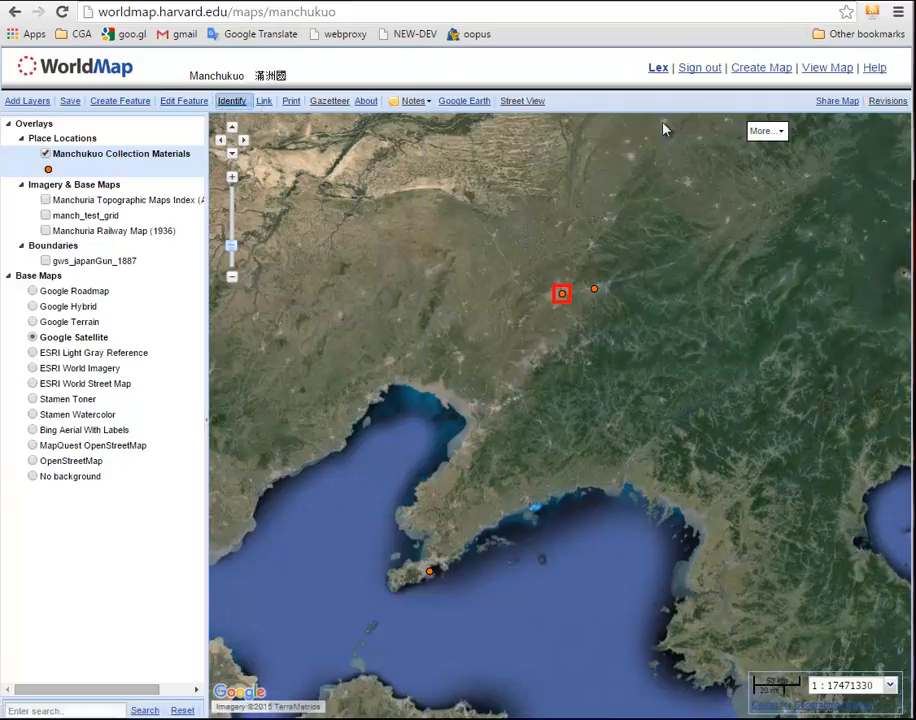
Identify the Dairen Wharves point at Dalian, check its linked postcard page, and clear the identify results from the map.
click(429, 572)
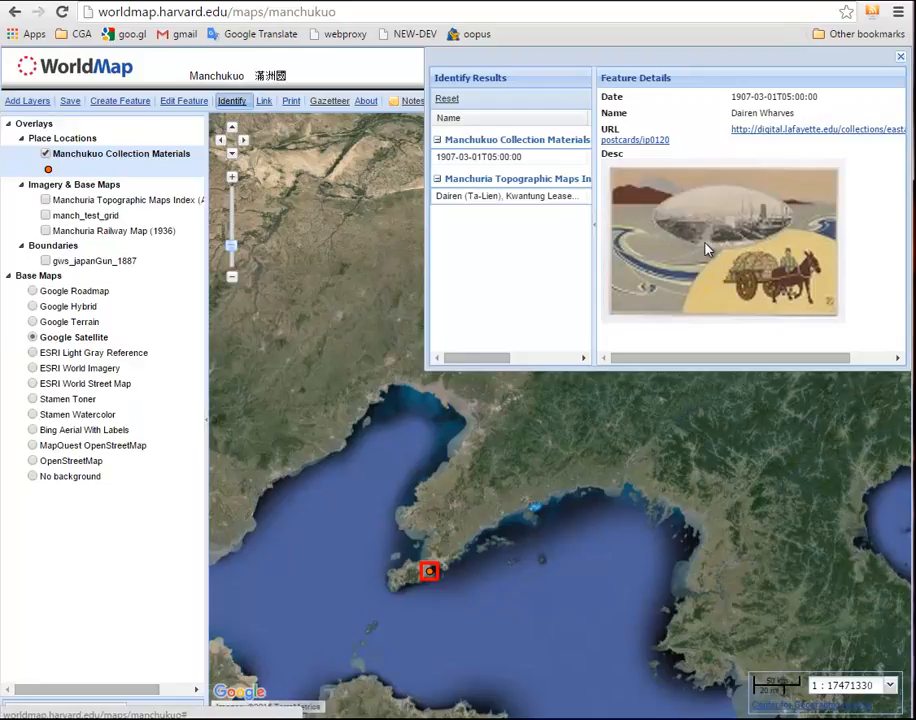
click(757, 131)
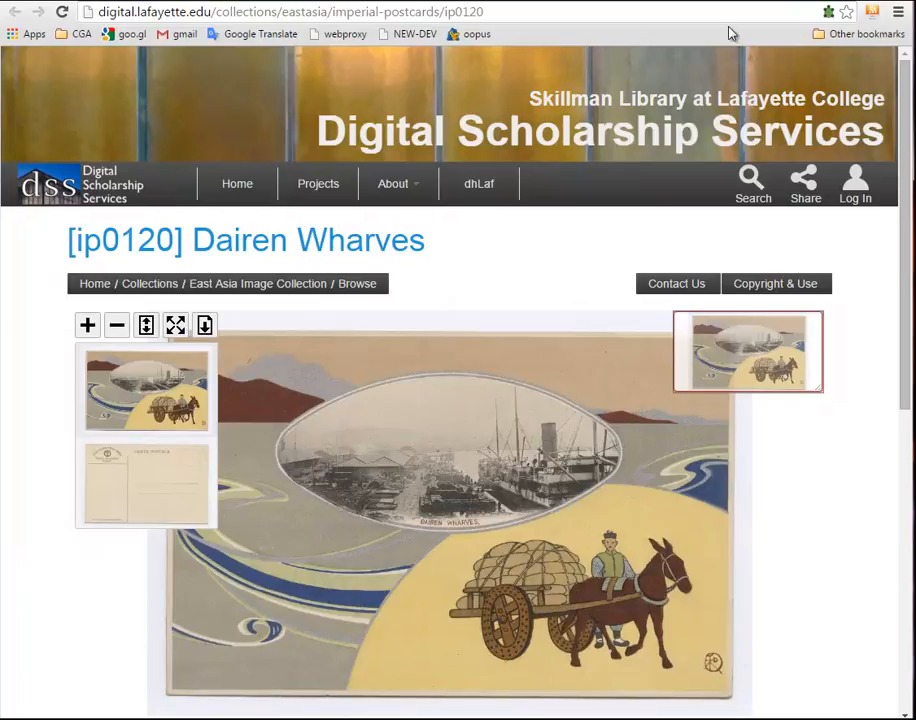
click(597, 1)
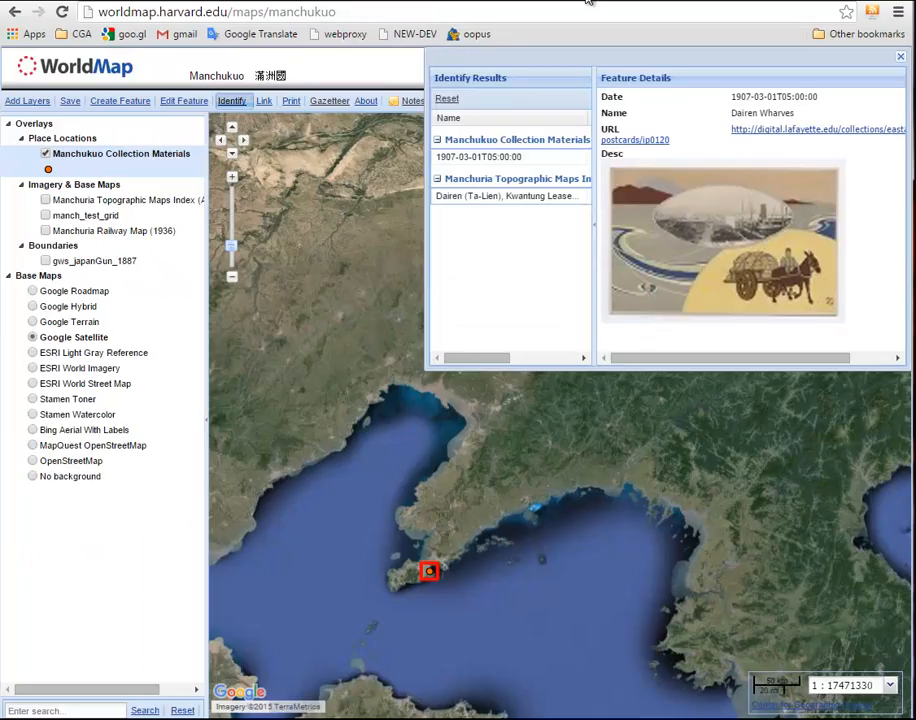
click(900, 59)
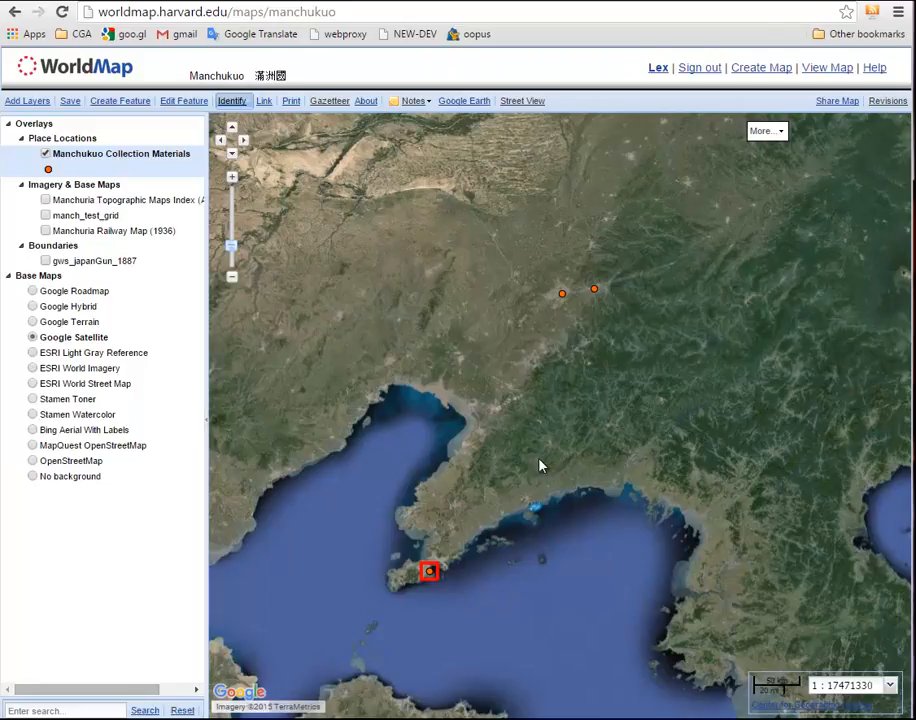
click(184, 709)
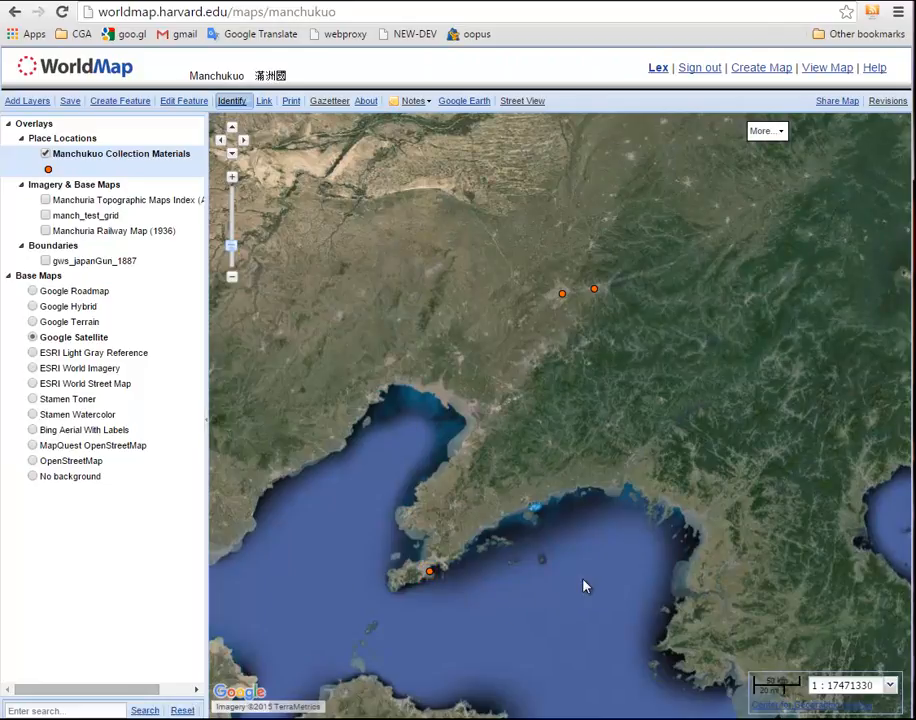